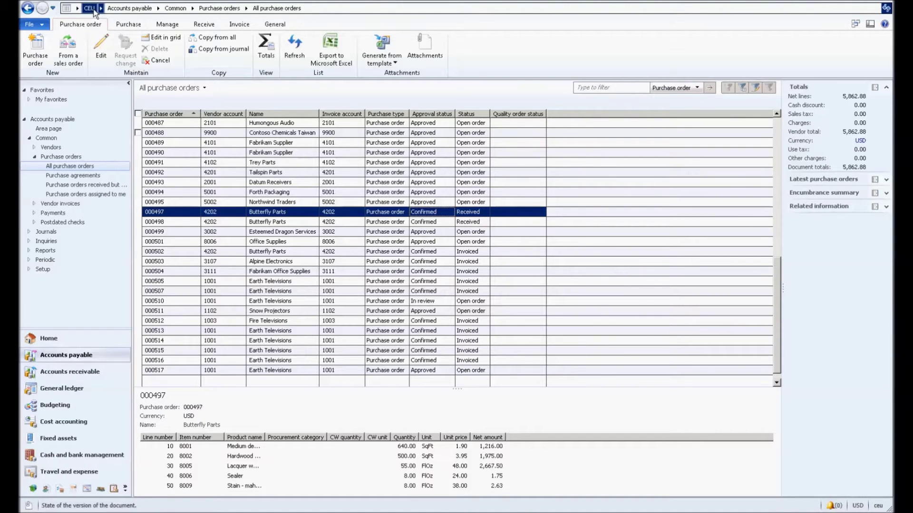
Open the first Butterfly Parts purchase order with status Received from the list of all purchase orders.
{"action": "left_click", "coordinate": [129, 8]}
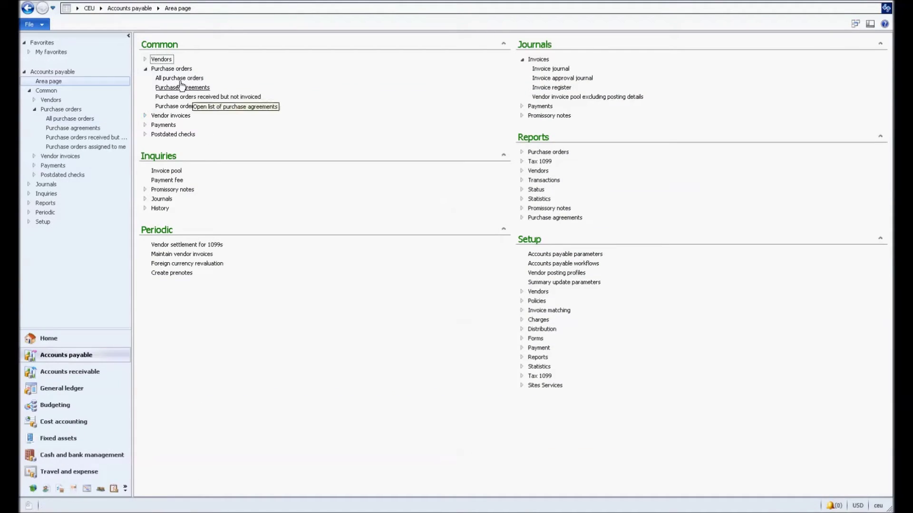
{"action": "left_click", "coordinate": [179, 78]}
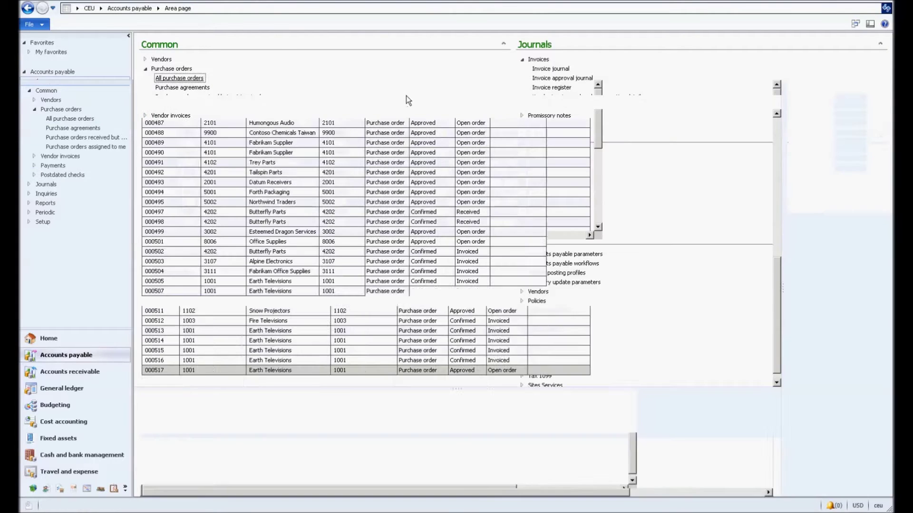
{"action": "left_click", "coordinate": [462, 192]}
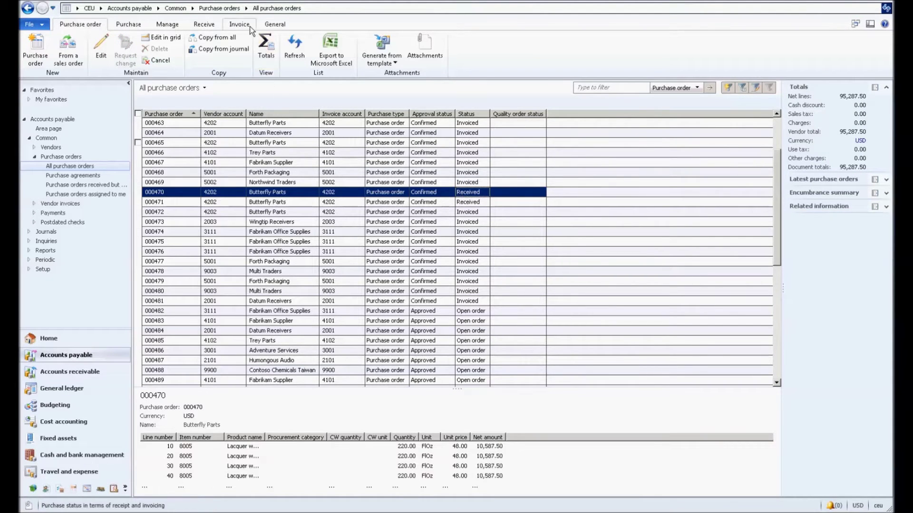
{"action": "left_click", "coordinate": [293, 192]}
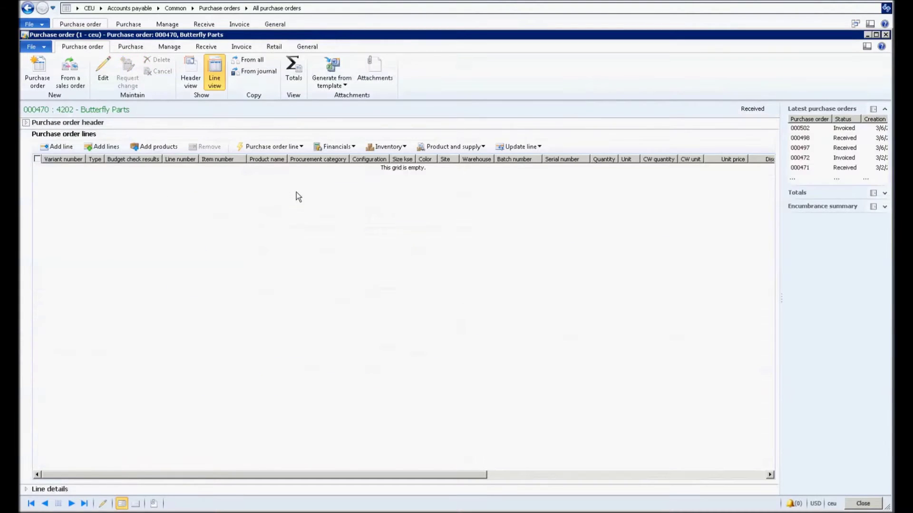
Show the line quantities of the purchase order and move their window clear of the order lines.
{"action": "left_click", "coordinate": [307, 47]}
{"action": "left_click", "coordinate": [335, 78]}
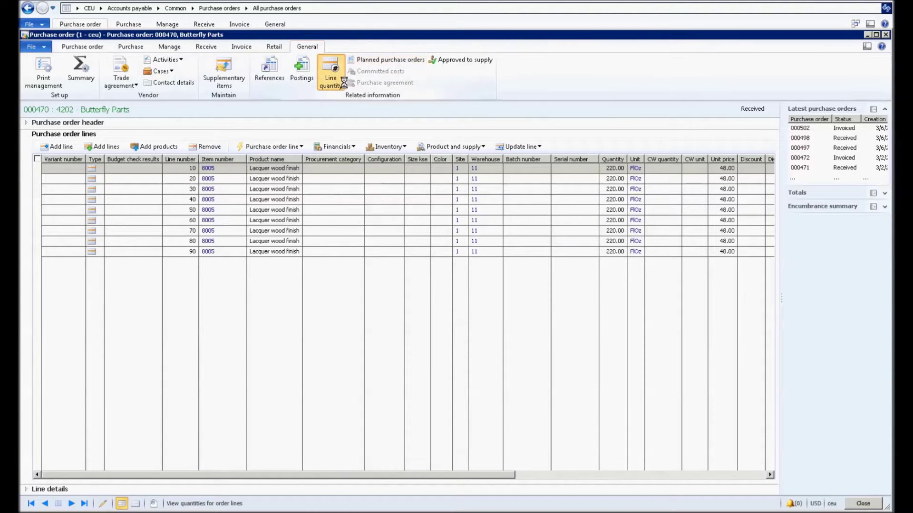
{"action": "left_click_drag", "start_coordinate": [518, 180], "coordinate": [399, 132]}
Look up the system names of the Invoice remainder, Invoiced and Quantity fields in the line quantity form's personalization settings.
{"action": "right_click", "coordinate": [485, 182]}
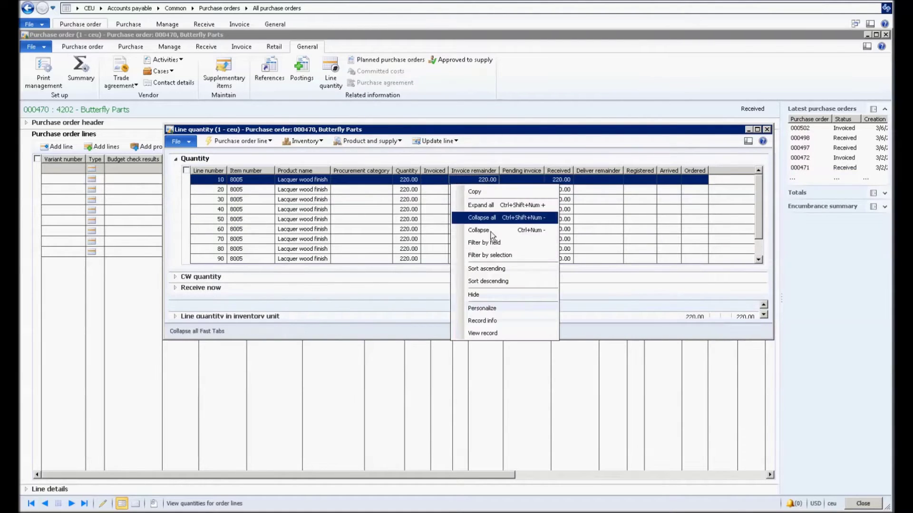
{"action": "left_click", "coordinate": [495, 307]}
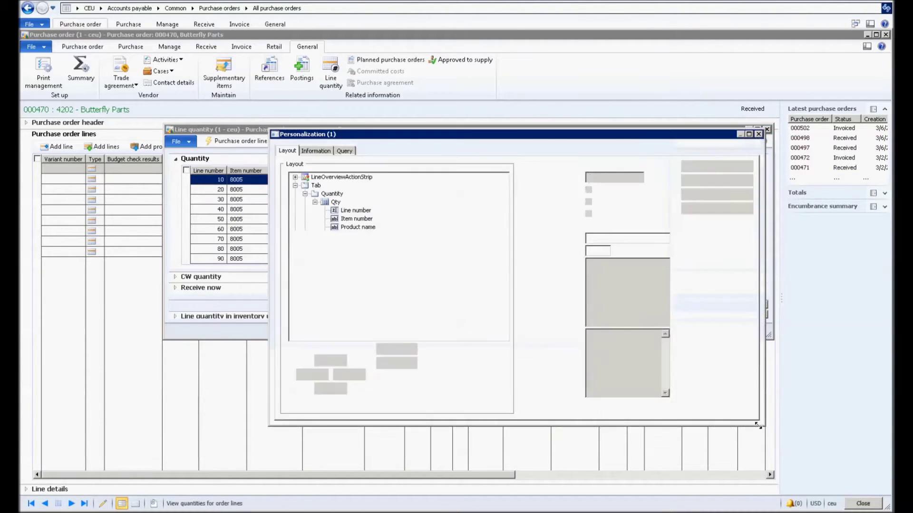
{"action": "left_click_drag", "start_coordinate": [589, 355], "coordinate": [613, 360]}
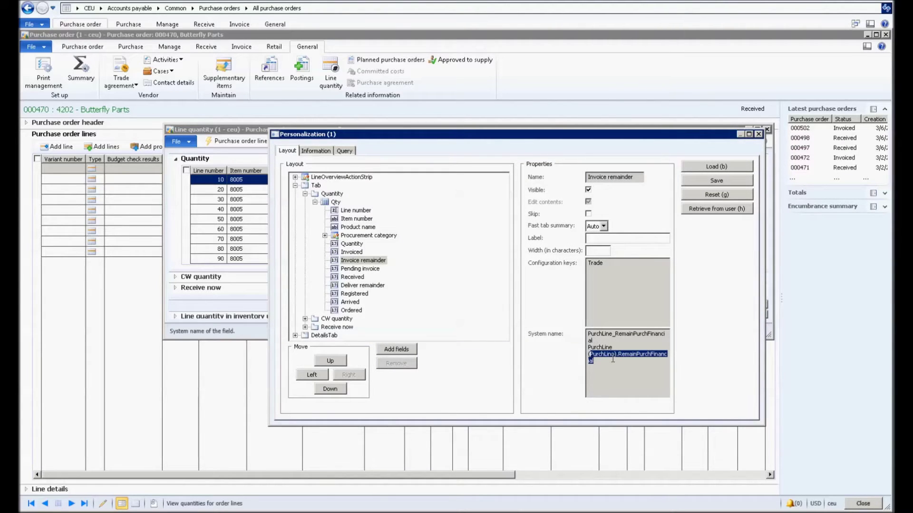
{"action": "left_click", "coordinate": [352, 252]}
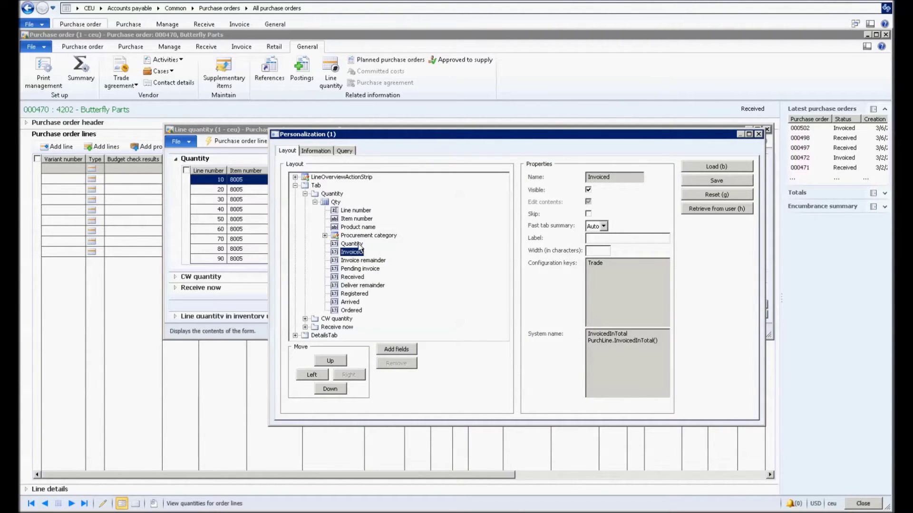
{"action": "left_click", "coordinate": [353, 244]}
{"action": "double_click", "coordinate": [620, 341]}
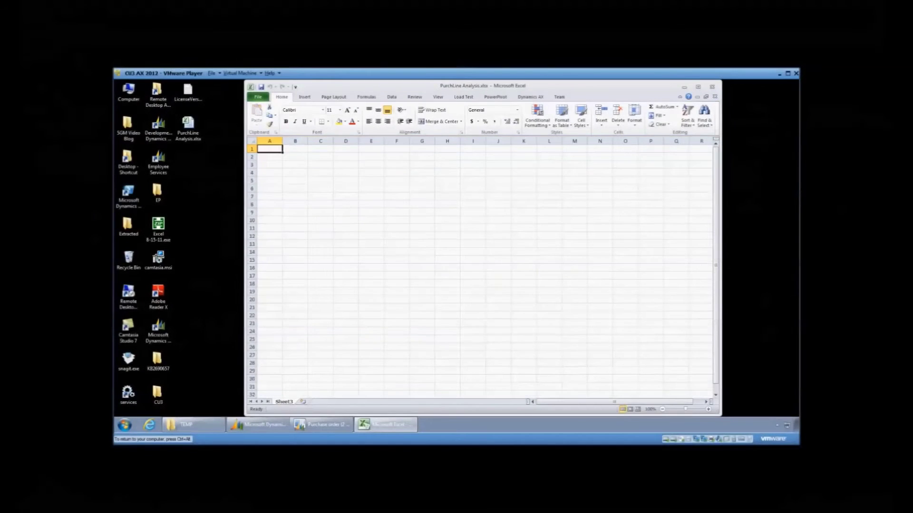
Switch to the PurchLine Analysis workbook in Excel and open its PowerPivot window.
{"action": "left_click", "coordinate": [294, 157]}
{"action": "left_click", "coordinate": [495, 97]}
{"action": "left_click", "coordinate": [261, 115]}
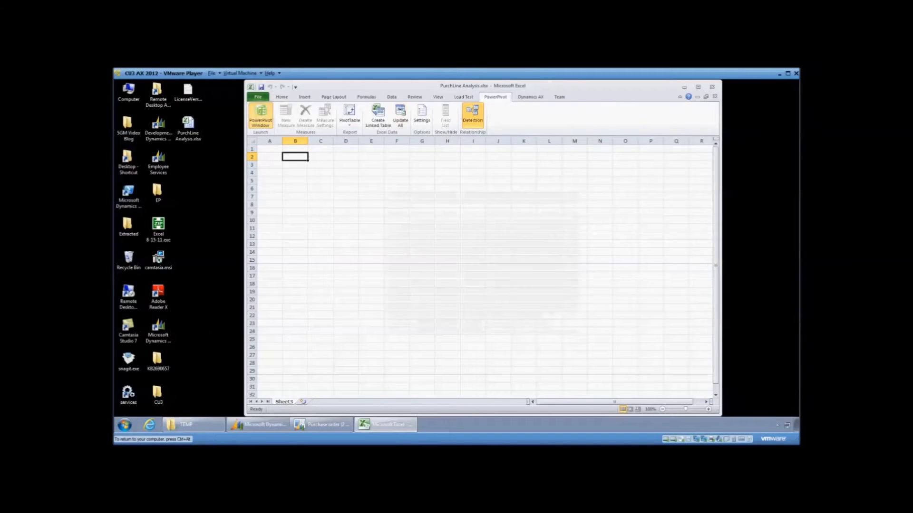
{"action": "left_click", "coordinate": [261, 117]}
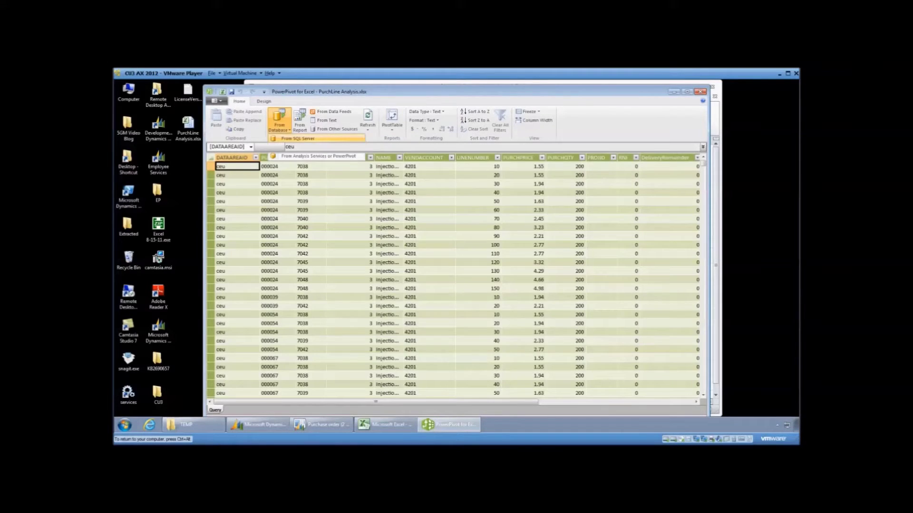
Set up a SQL Server import connection to the MicrosoftDynamicsAX database on server AX2012-A with Windows authentication.
{"action": "left_click", "coordinate": [279, 119]}
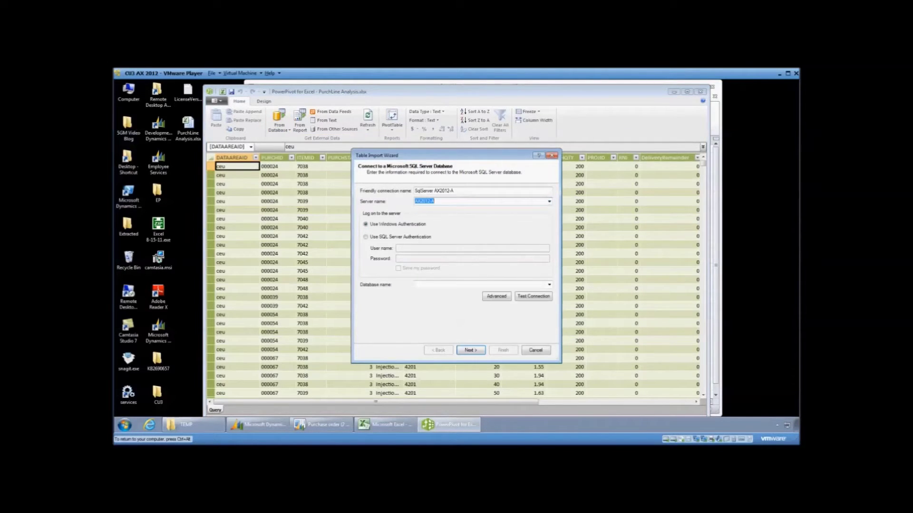
{"action": "left_click", "coordinate": [549, 284]}
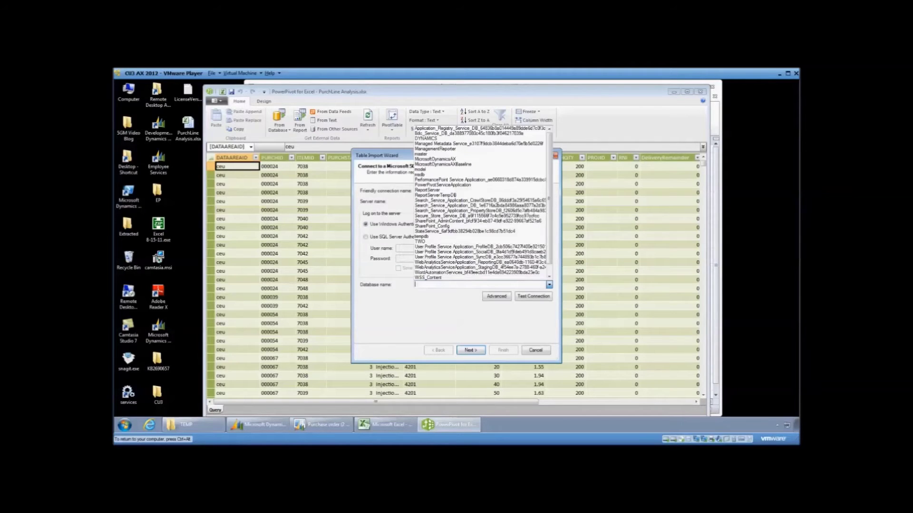
{"action": "left_click", "coordinate": [481, 158]}
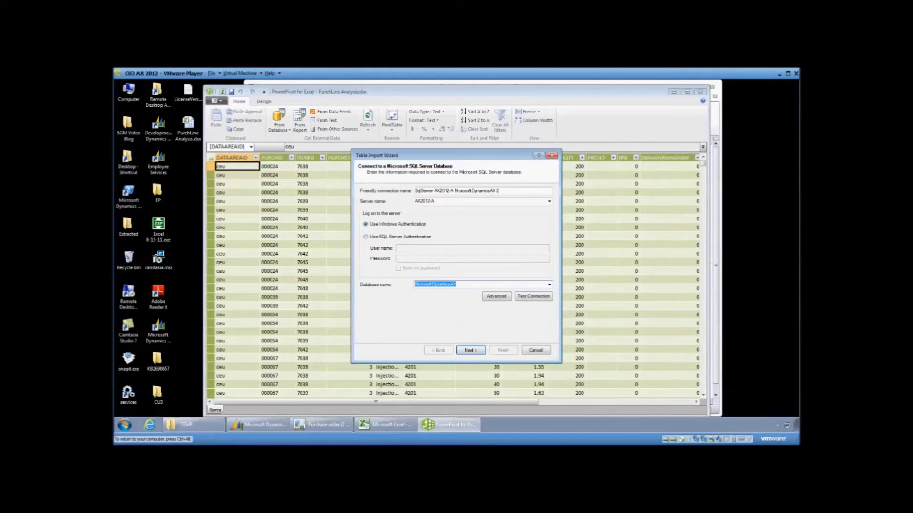
{"action": "left_click", "coordinate": [470, 350]}
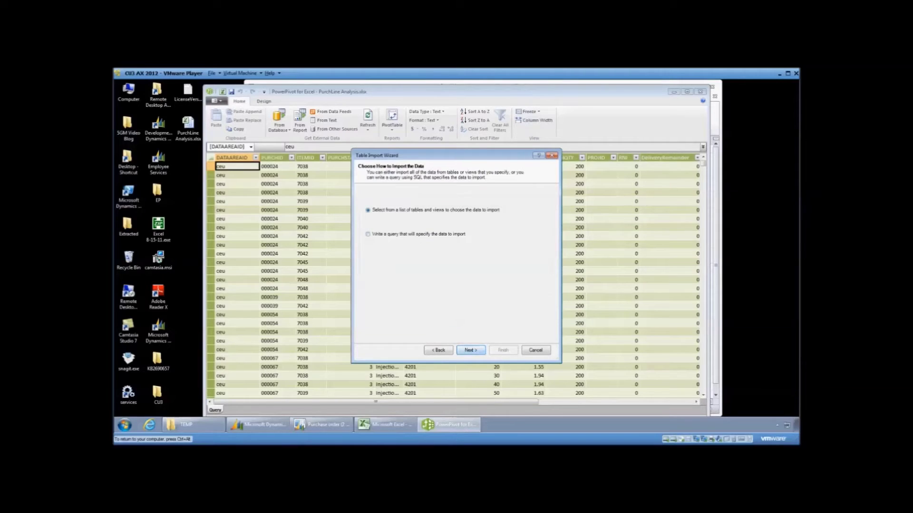
{"action": "left_click", "coordinate": [471, 350]}
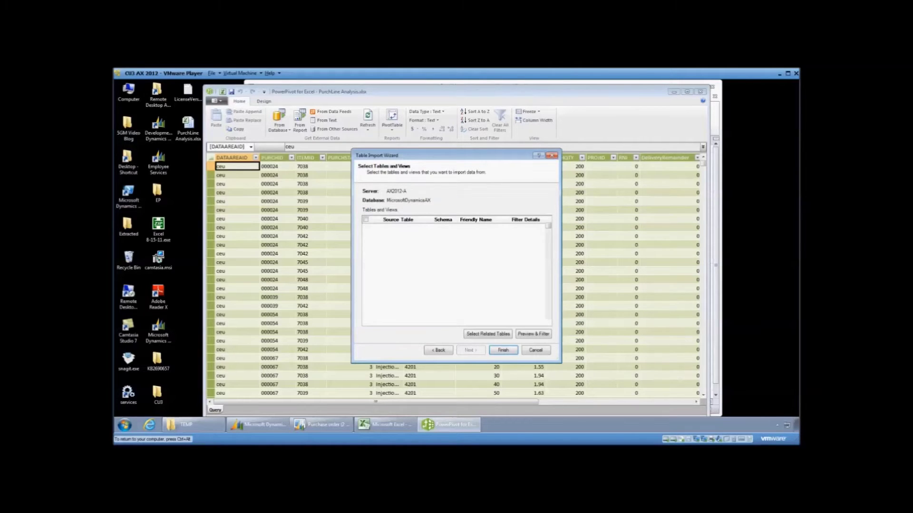
{"action": "left_click_drag", "start_coordinate": [548, 227], "coordinate": [548, 273]}
{"action": "left_click", "coordinate": [396, 272]}
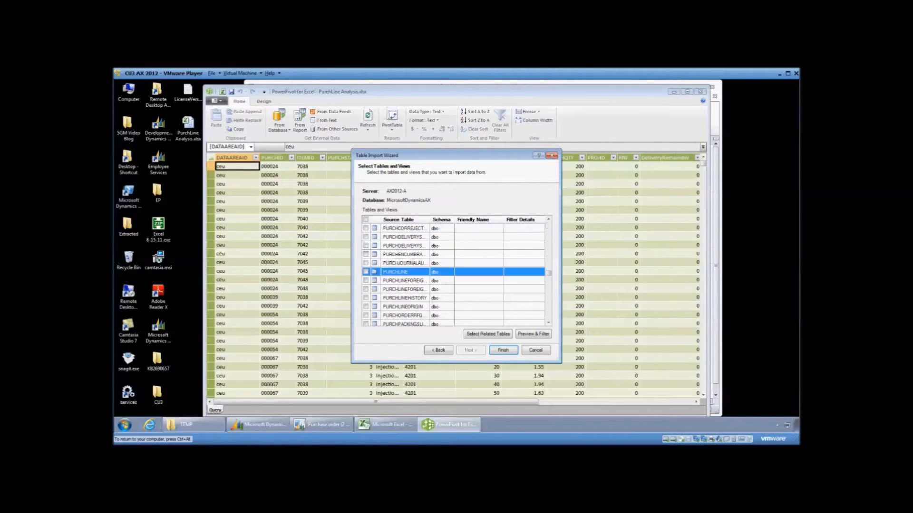
{"action": "key", "text": "space"}
{"action": "key", "text": "space"}
{"action": "left_click", "coordinate": [536, 351]}
{"action": "left_click", "coordinate": [475, 269]}
{"action": "left_click", "coordinate": [438, 350]}
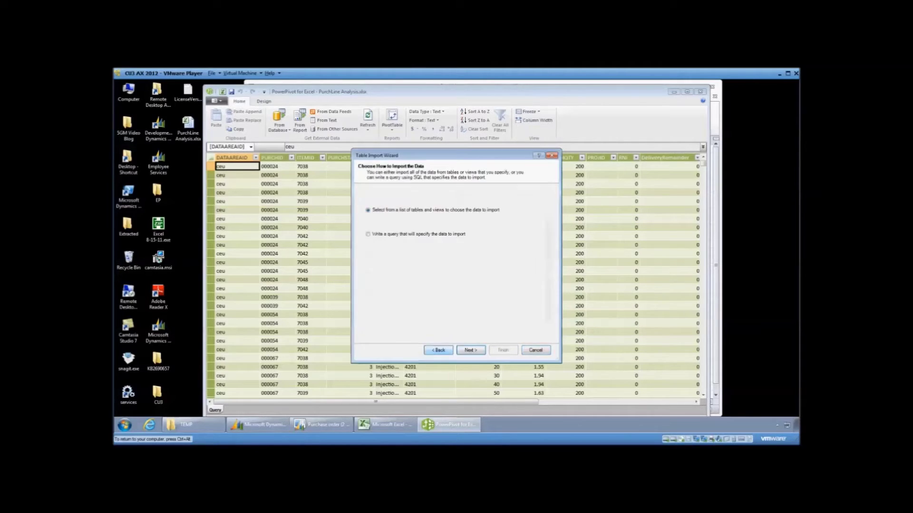
Choose to import data by writing a query, and copy the PURCHLINE select statement from the SQL QUERIES - PVR file in Notepad.
{"action": "left_click", "coordinate": [471, 350]}
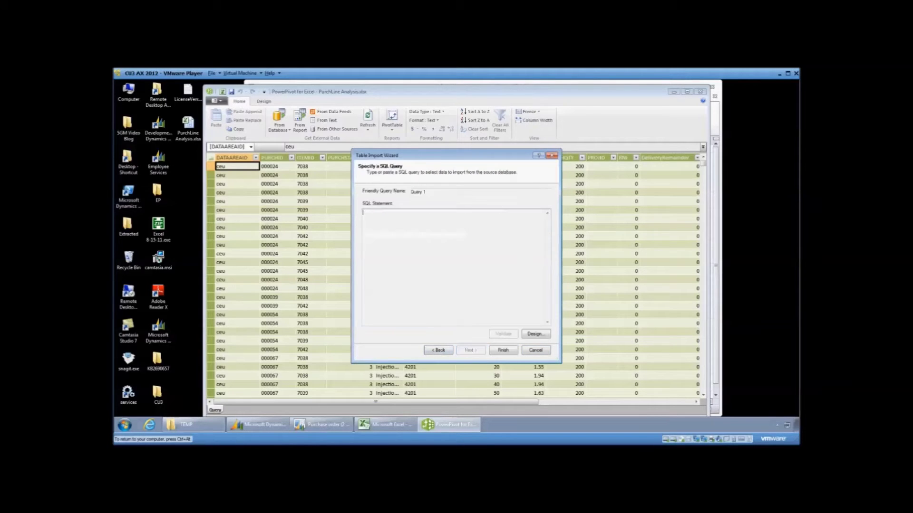
{"action": "mouse_move", "coordinate": [386, 425]}
{"action": "key", "text": "alt+Tab"}
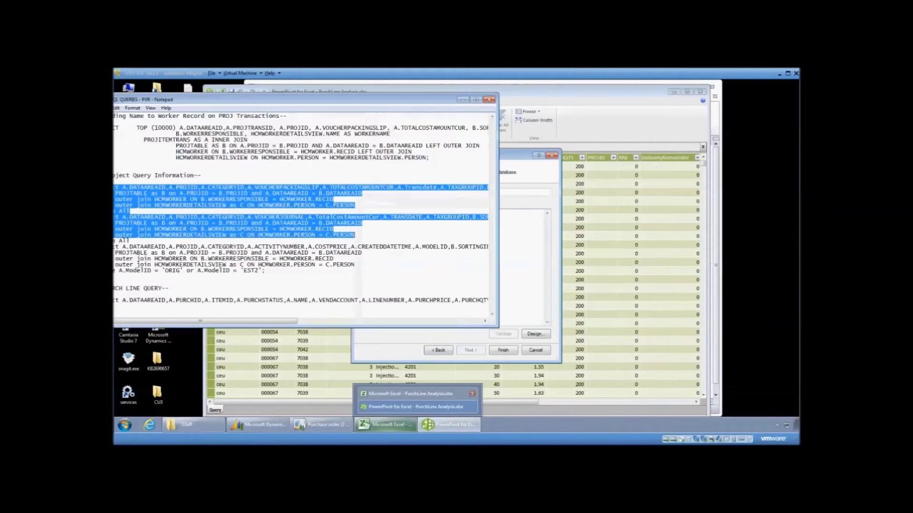
{"action": "left_click", "coordinate": [122, 301]}
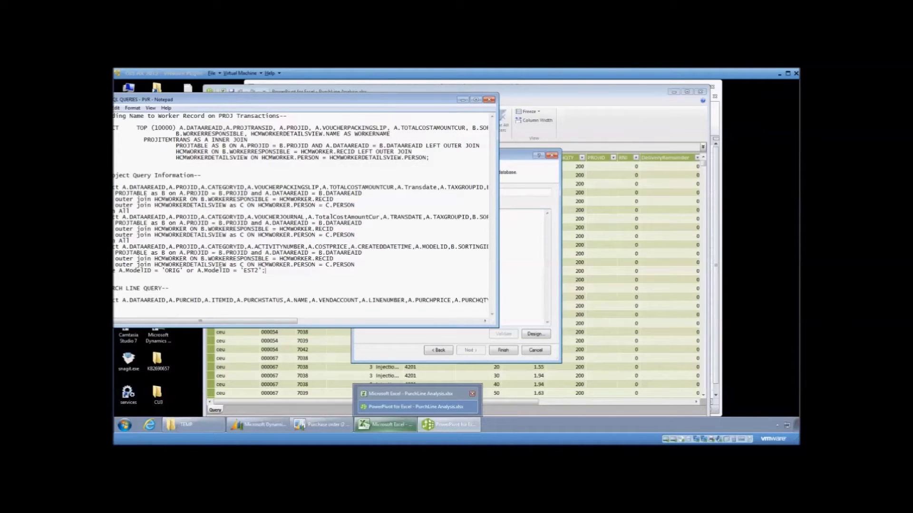
{"action": "key", "text": "ctrl+shift+Right"}
{"action": "key", "text": "ctrl+shift+Right"}
{"action": "key", "text": "ctrl+shift+Right"}
{"action": "key", "text": "ctrl+shift+Right"}
{"action": "key", "text": "ctrl+shift+Right"}
{"action": "key", "text": "ctrl+shift+Right"}
{"action": "key", "text": "ctrl+shift+Right"}
{"action": "key", "text": "ctrl+shift+Right"}
{"action": "key", "text": "ctrl+shift+Right"}
{"action": "key", "text": "ctrl+shift+Right"}
{"action": "key", "text": "ctrl+c"}
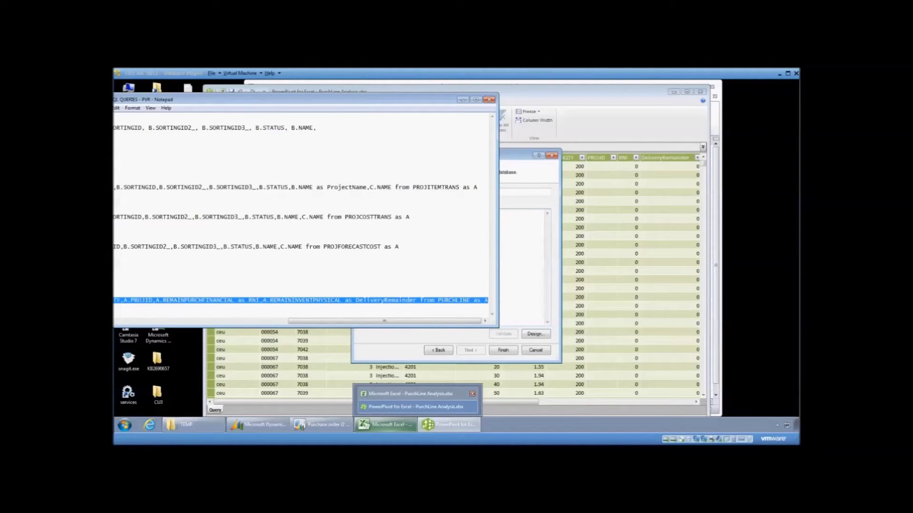
Return to the PowerPivot import wizard and import the purchase line data with the copied query, validating the SQL statement first.
{"action": "left_click", "coordinate": [416, 406]}
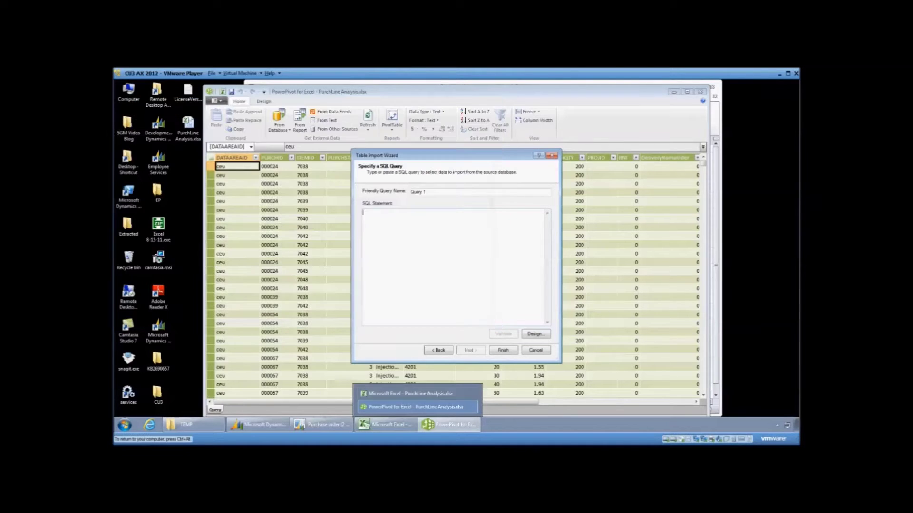
{"action": "key", "text": "ctrl+v"}
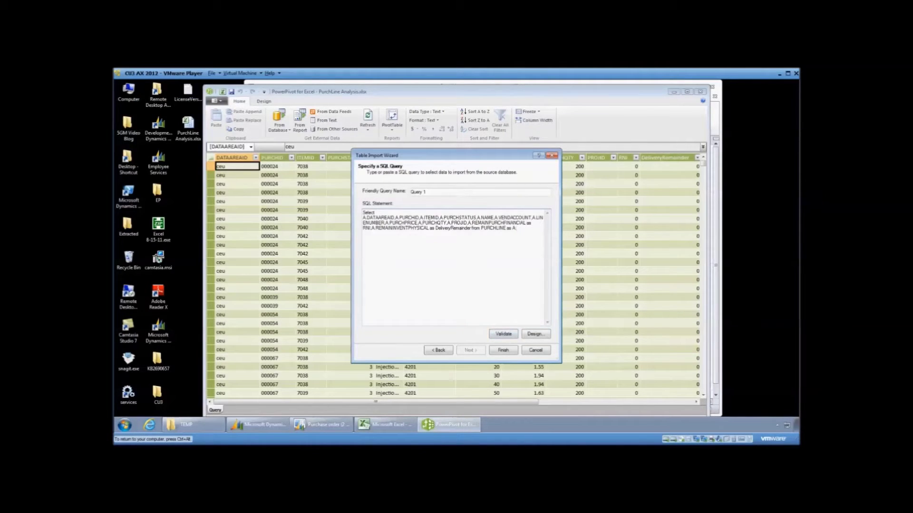
{"action": "left_click", "coordinate": [503, 335]}
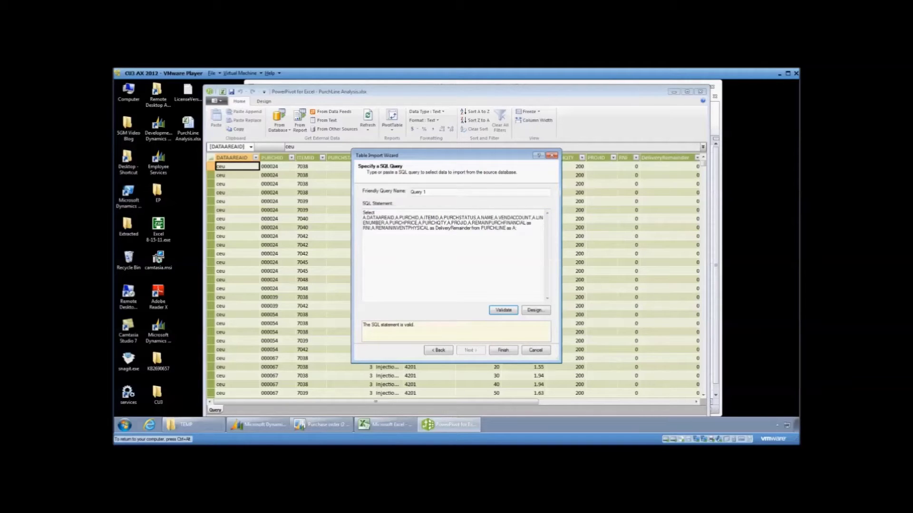
{"action": "left_click", "coordinate": [503, 350]}
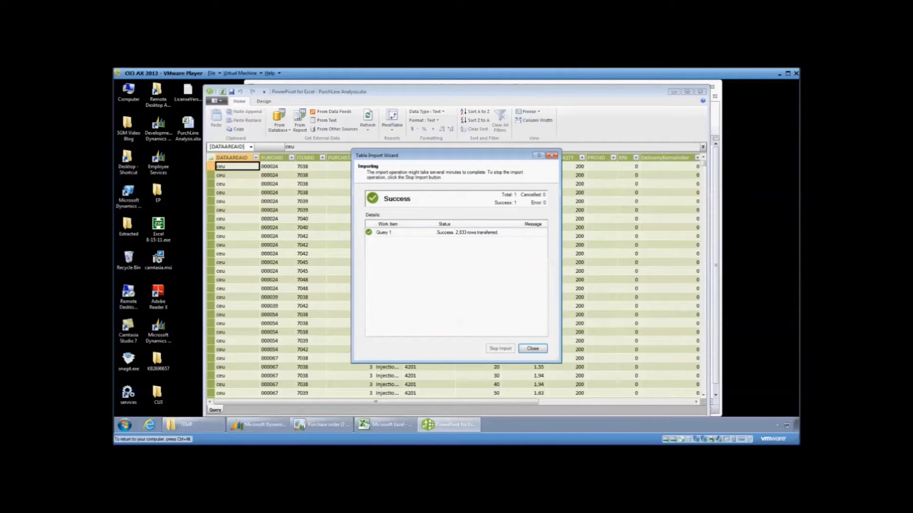
{"action": "left_click", "coordinate": [532, 349]}
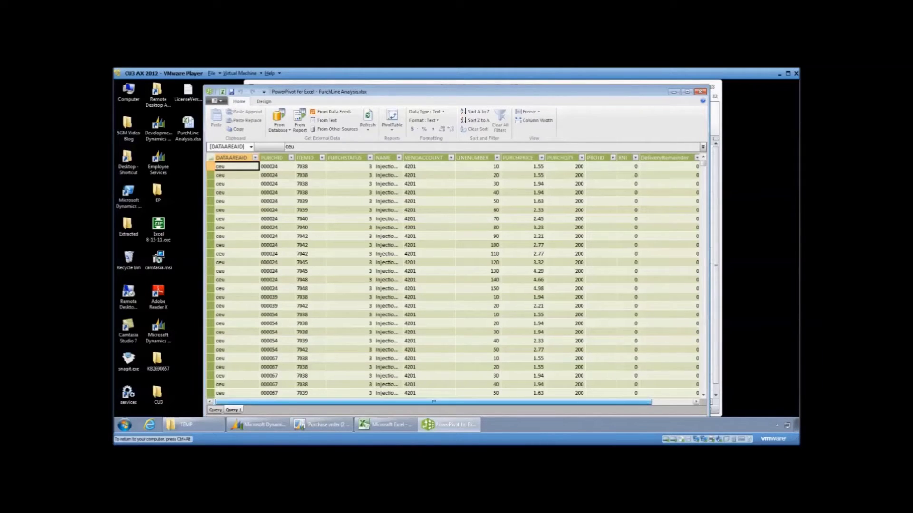
Add a calculated column to the Query 1 table that multiplies RNI by PURCHPRICE.
{"action": "left_click_drag", "start_coordinate": [528, 403], "coordinate": [571, 403]}
{"action": "left_click", "coordinate": [677, 167]}
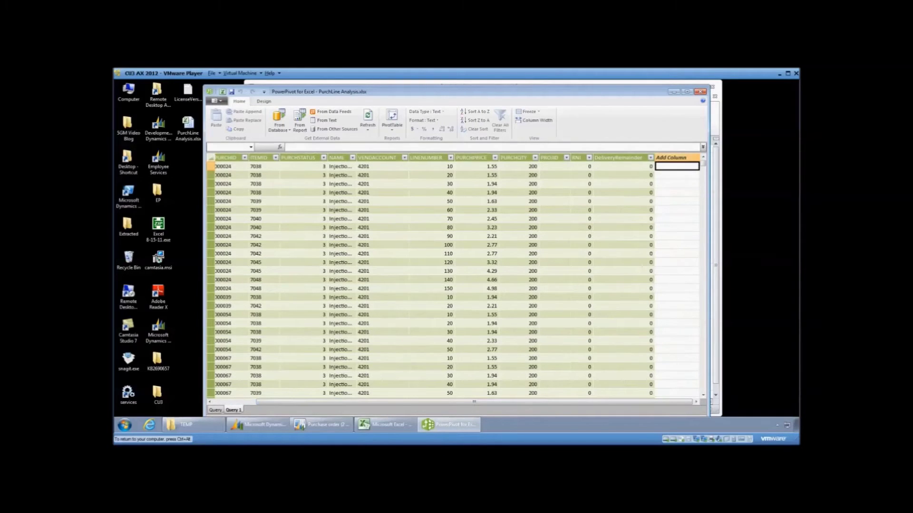
{"action": "type", "text": "="}
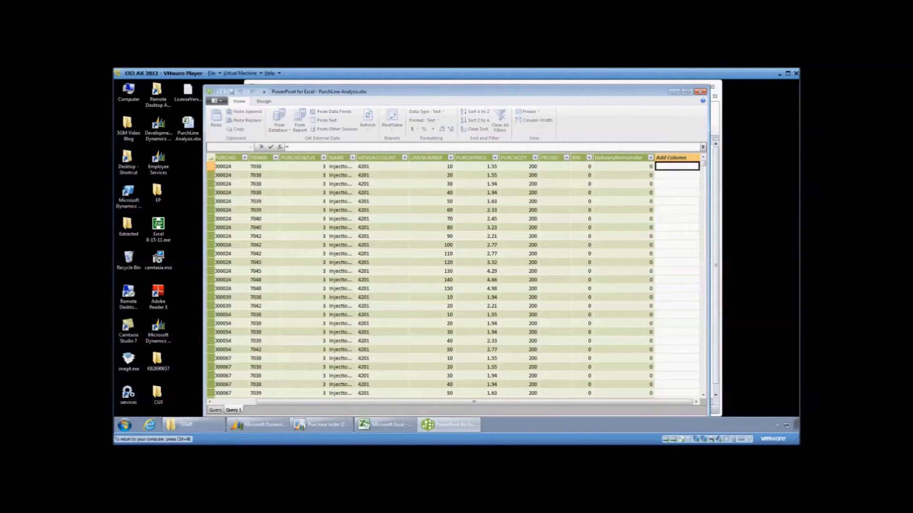
{"action": "left_click", "coordinate": [582, 166]}
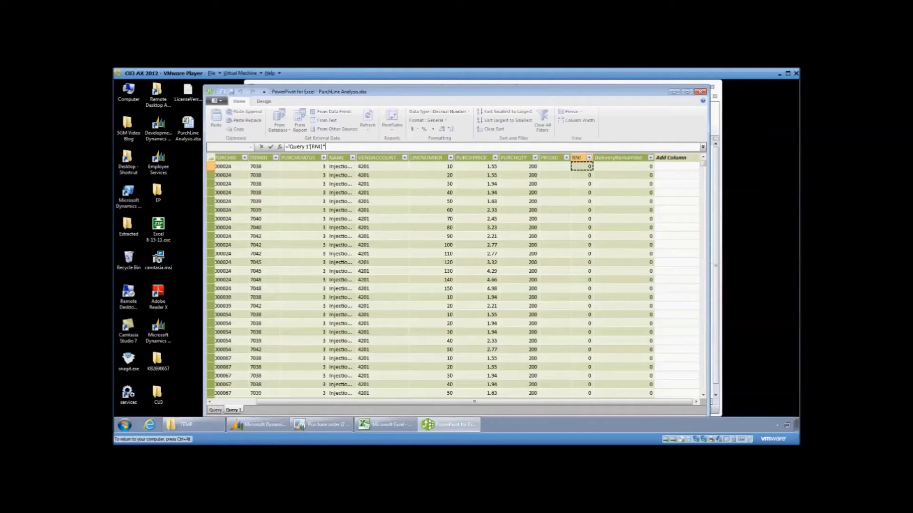
{"action": "left_click", "coordinate": [477, 166]}
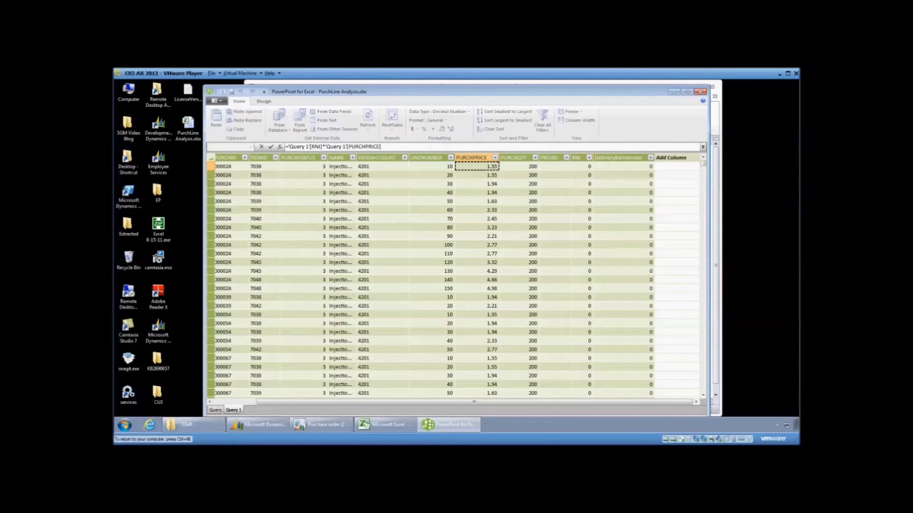
{"action": "key", "text": "Return"}
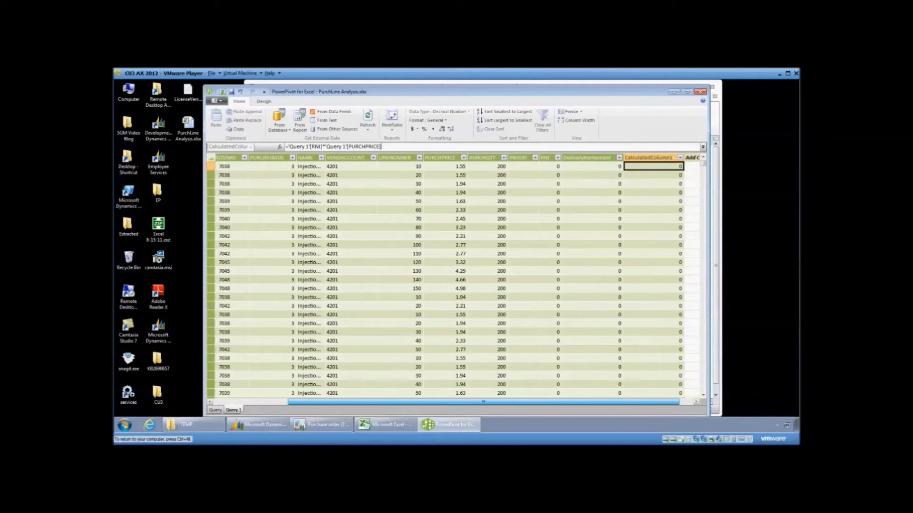
Add a calculated column to the Query 1 table that multiplies DeliveryRemainder by PURCHPRICE.
{"action": "left_click_drag", "start_coordinate": [483, 403], "coordinate": [497, 403]}
{"action": "left_click", "coordinate": [676, 167]}
{"action": "type", "text": "="}
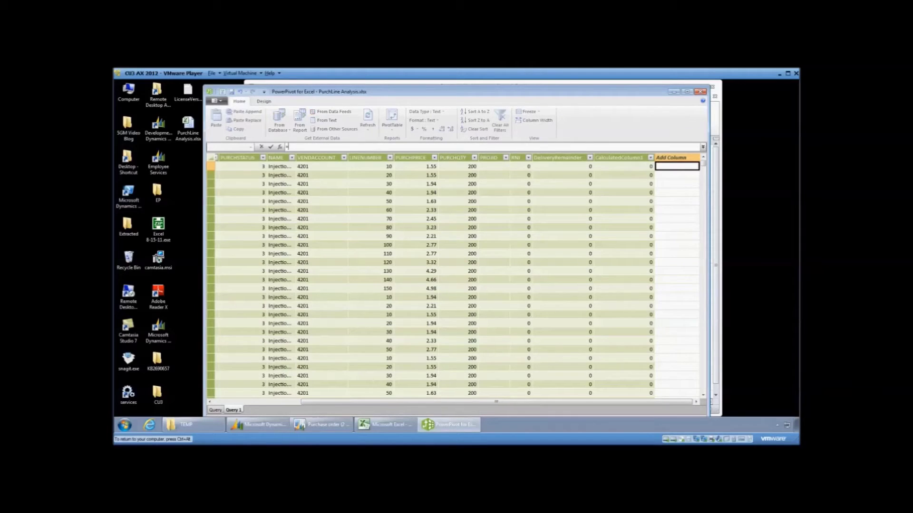
{"action": "left_click", "coordinate": [563, 167]}
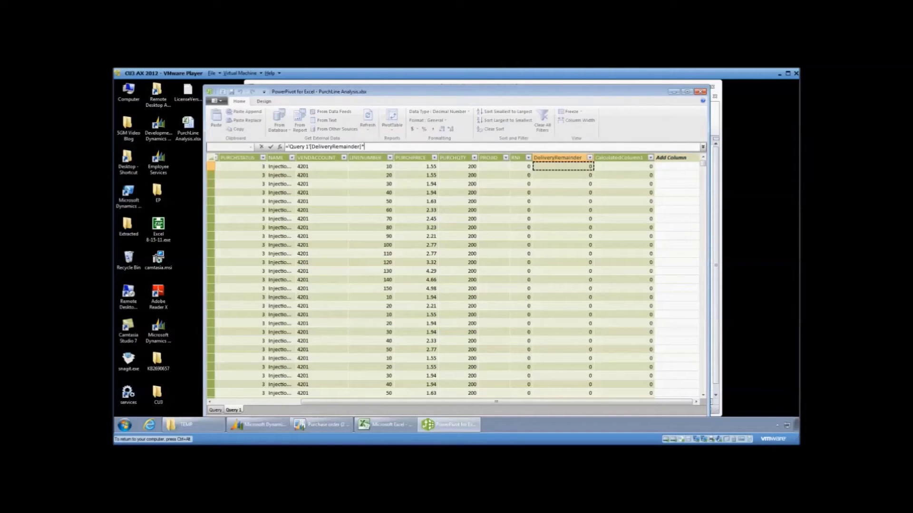
{"action": "type", "text": "*"}
{"action": "left_click", "coordinate": [416, 166]}
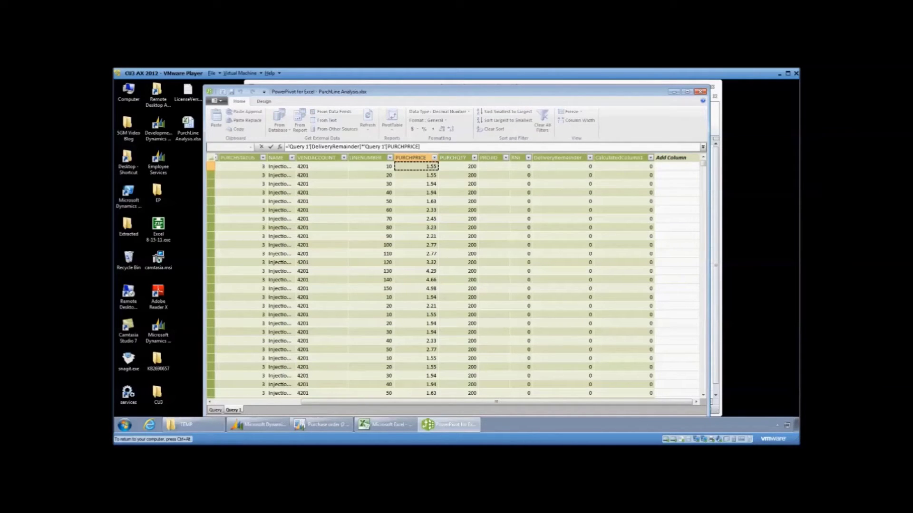
{"action": "key", "text": "Return"}
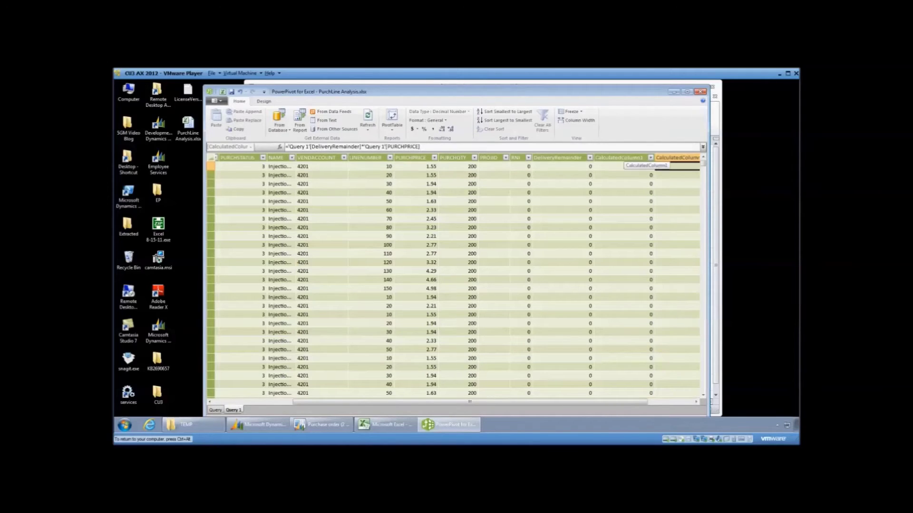
Rename the calculated column that multiplies RNI by PURCHPRICE as Estimated RNI Amount.
{"action": "right_click", "coordinate": [623, 159]}
{"action": "left_click", "coordinate": [639, 212]}
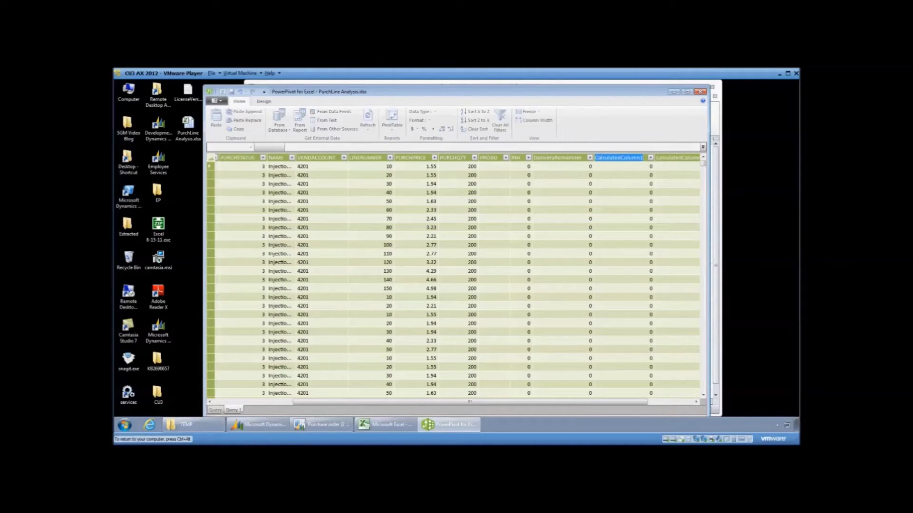
{"action": "type", "text": "Estimate"}
{"action": "type", "text": "d RNI Amount"}
{"action": "key", "text": "Return"}
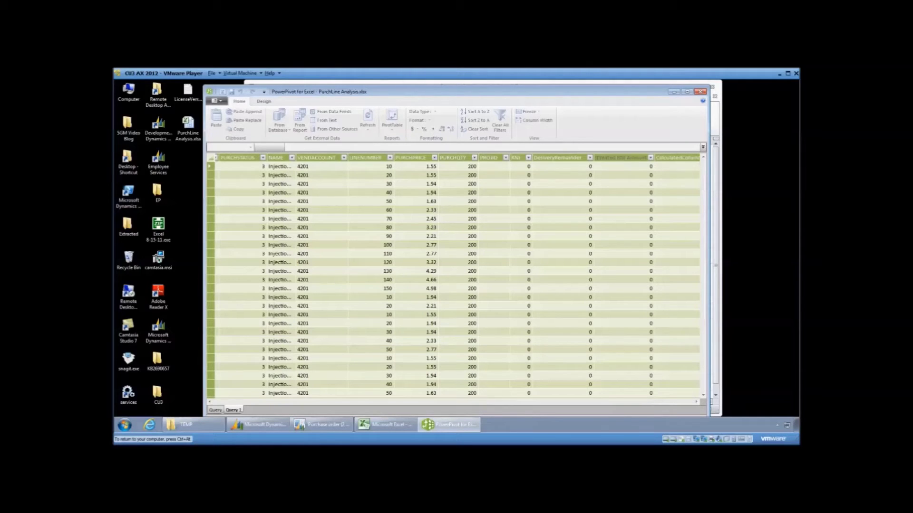
Rename the calculated column based on DeliveryRemainder as Estimated DR Amount.
{"action": "left_click", "coordinate": [677, 157]}
{"action": "right_click", "coordinate": [682, 159]}
{"action": "left_click", "coordinate": [713, 199]}
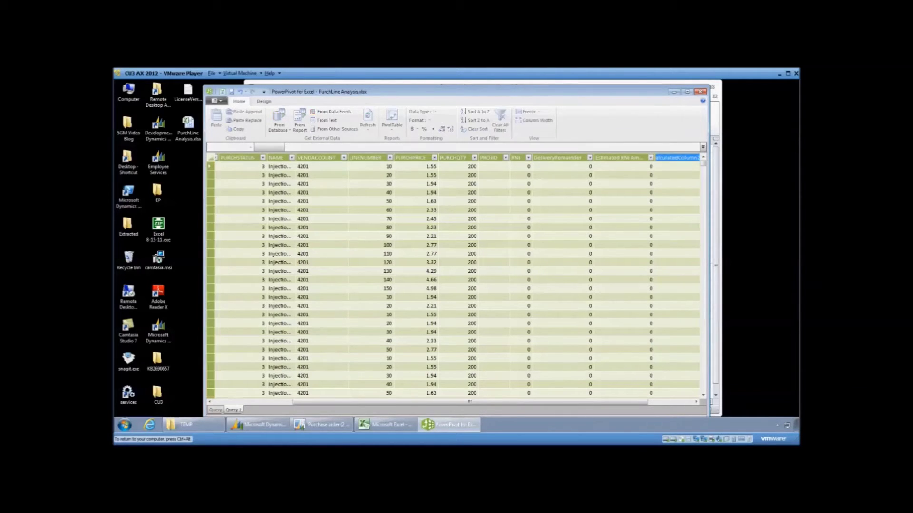
{"action": "type", "text": "Estimated"}
{"action": "type", "text": " DR Amount"}
{"action": "key", "text": "Return"}
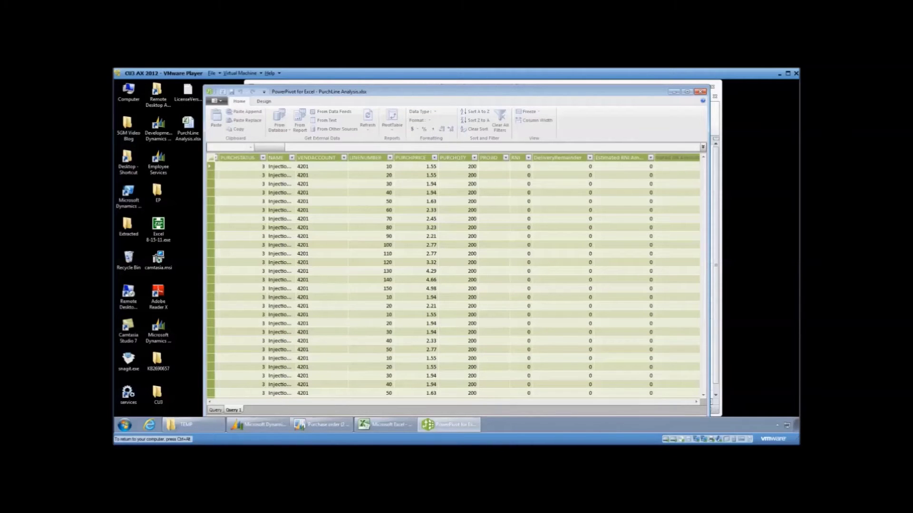
Add a calculated column to Query 1 with an IF formula returning FALSE when RNI equals 0 and TRUE otherwise.
{"action": "key", "text": "Right"}
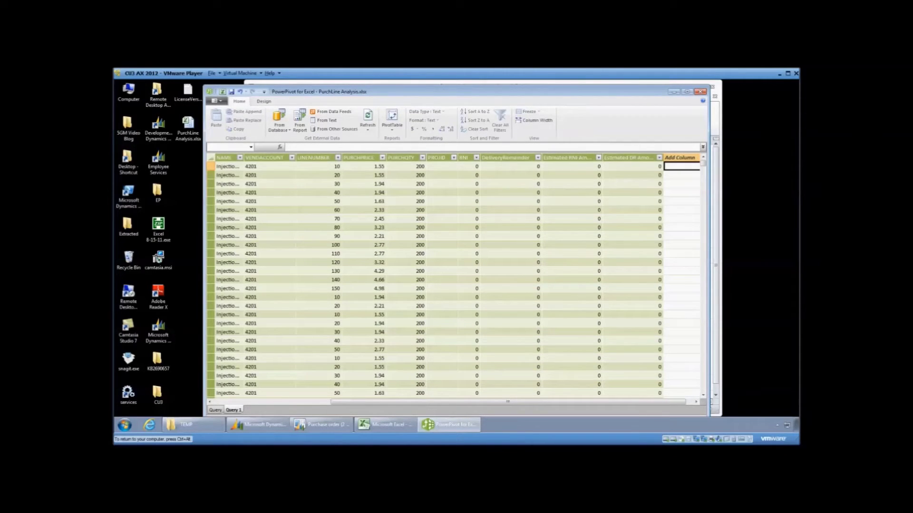
{"action": "type", "text": "=if("}
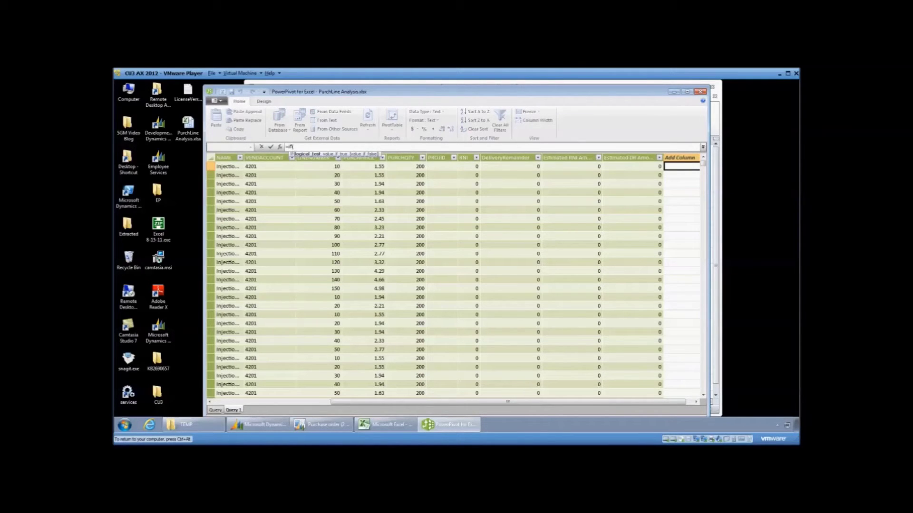
{"action": "left_click", "coordinate": [469, 166]}
{"action": "type", "text": "=0,"}
{"action": "type", "text": "FALS"}
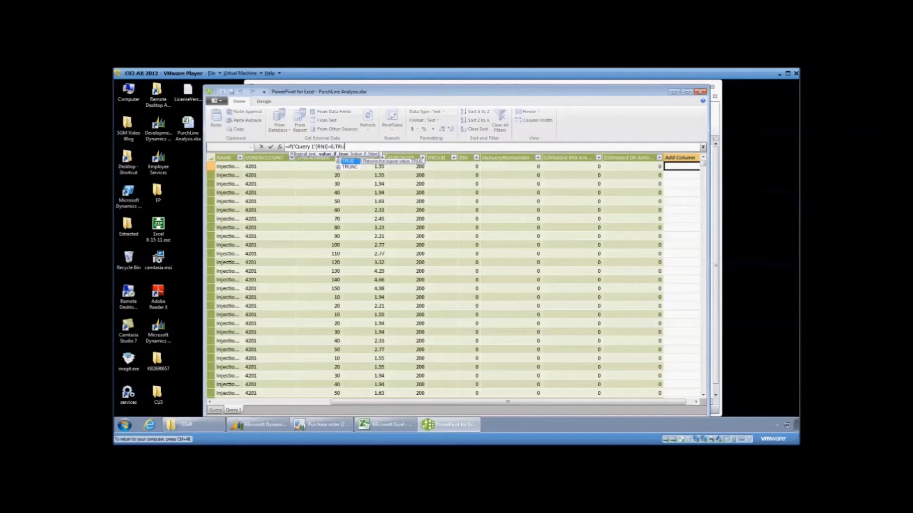
{"action": "type", "text": "E,TRUE)"}
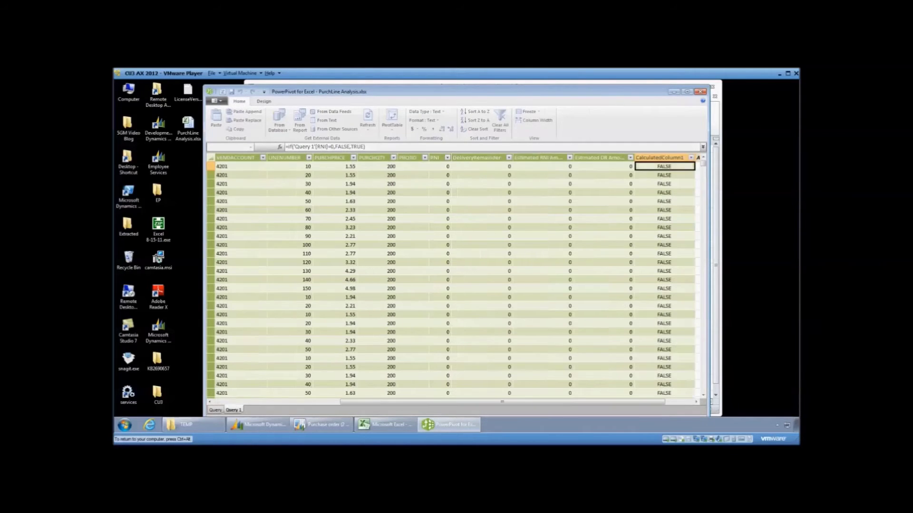
Rename the new TRUE/FALSE column as DO I CONTAIN RNI.
{"action": "right_click", "coordinate": [652, 158]}
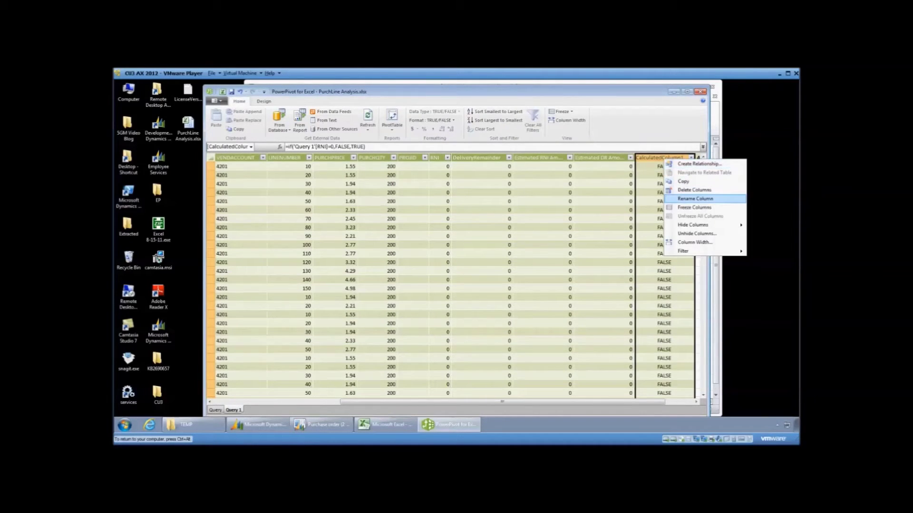
{"action": "left_click", "coordinate": [689, 207]}
{"action": "type", "text": "DO"}
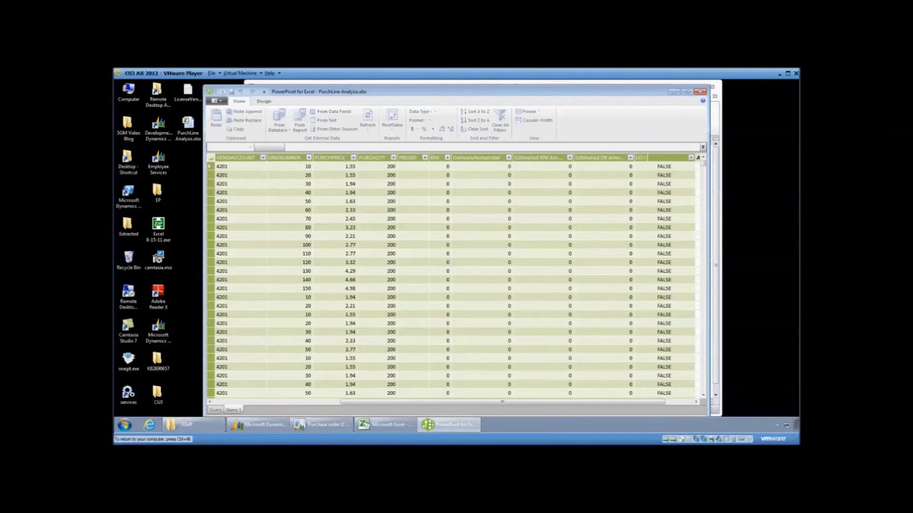
{"action": "type", "text": " I CONTAIN RNI?"}
{"action": "key", "text": "Return"}
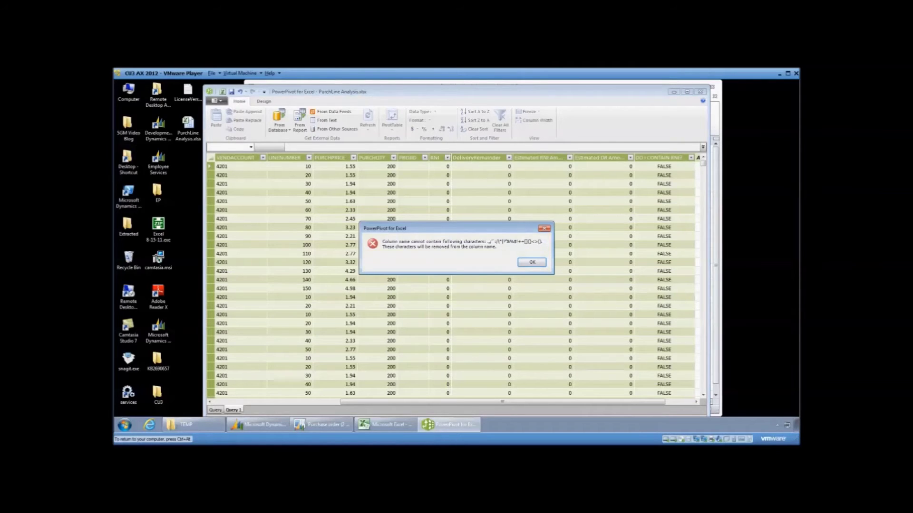
{"action": "key", "text": "Return"}
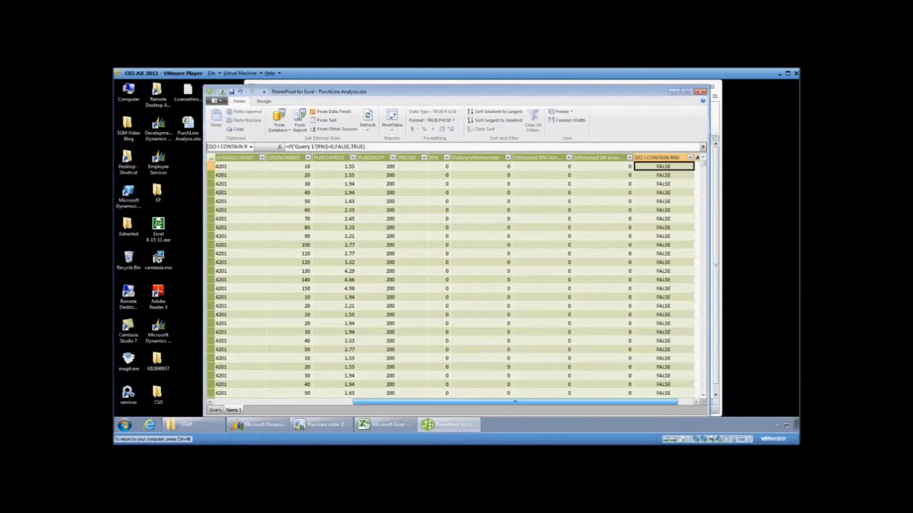
Apply a Hide Columns option to the PURCHSTATUS column of the Query 1 table.
{"action": "left_click_drag", "start_coordinate": [515, 402], "coordinate": [375, 402]}
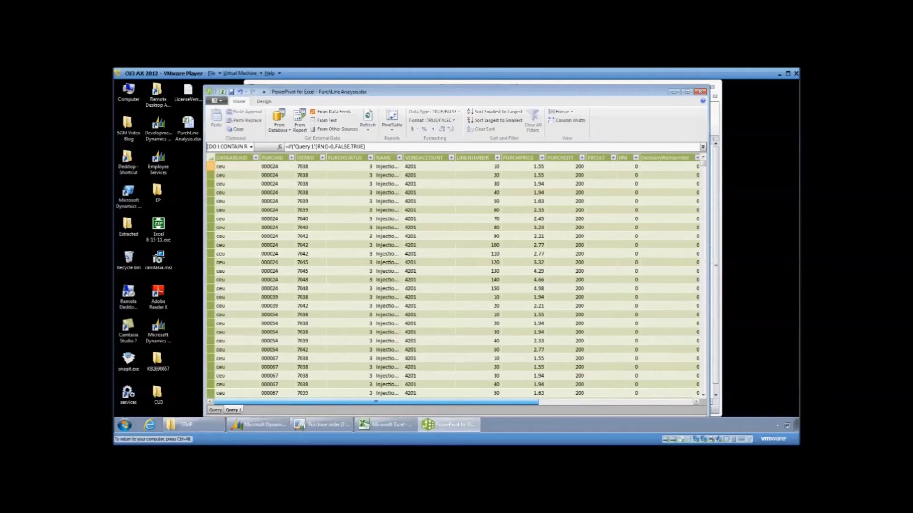
{"action": "left_click", "coordinate": [345, 158]}
{"action": "right_click", "coordinate": [356, 158]}
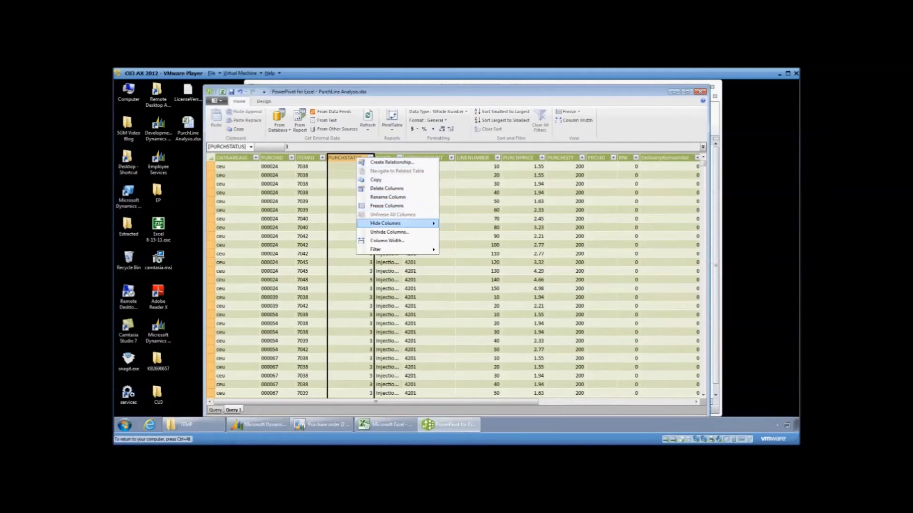
{"action": "mouse_move", "coordinate": [387, 223]}
{"action": "left_click", "coordinate": [470, 233]}
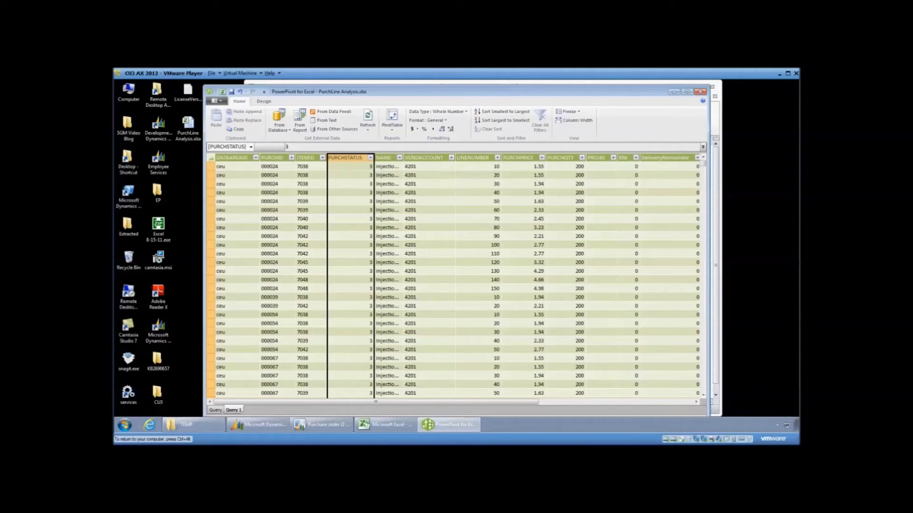
Create a PivotTable in the Excel workbook from the PowerPivot data.
{"action": "left_click", "coordinate": [392, 119]}
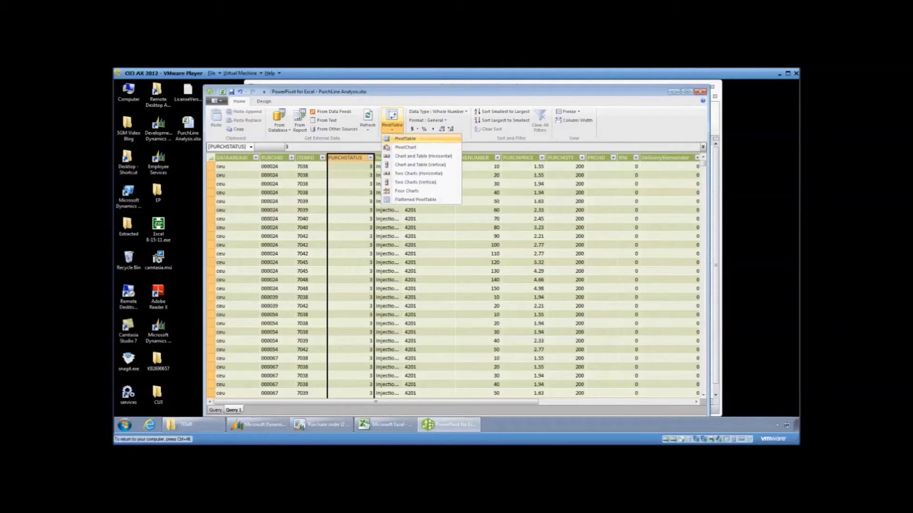
{"action": "left_click", "coordinate": [400, 141]}
{"action": "left_click", "coordinate": [480, 270]}
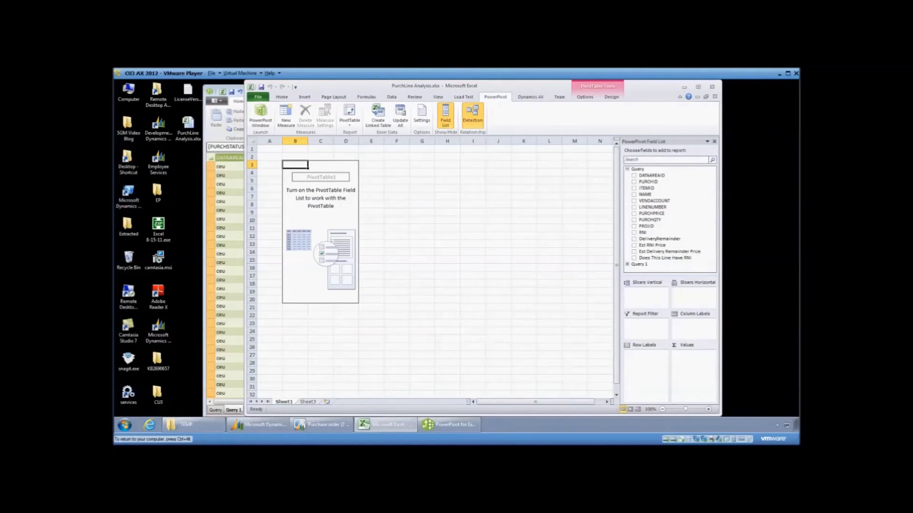
Add Does This Line Have RNI from the Query table as a report filter and set it to True.
{"action": "left_click_drag", "start_coordinate": [665, 258], "coordinate": [645, 327]}
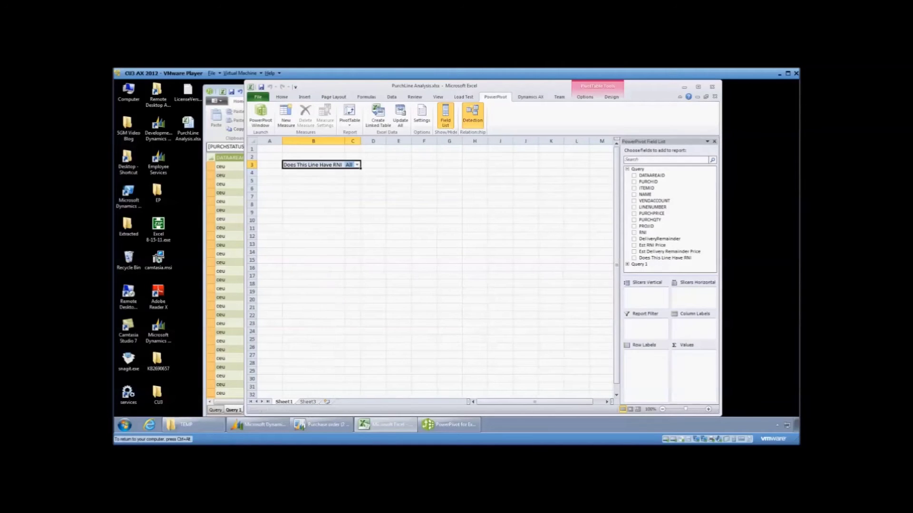
{"action": "left_click", "coordinate": [357, 165]}
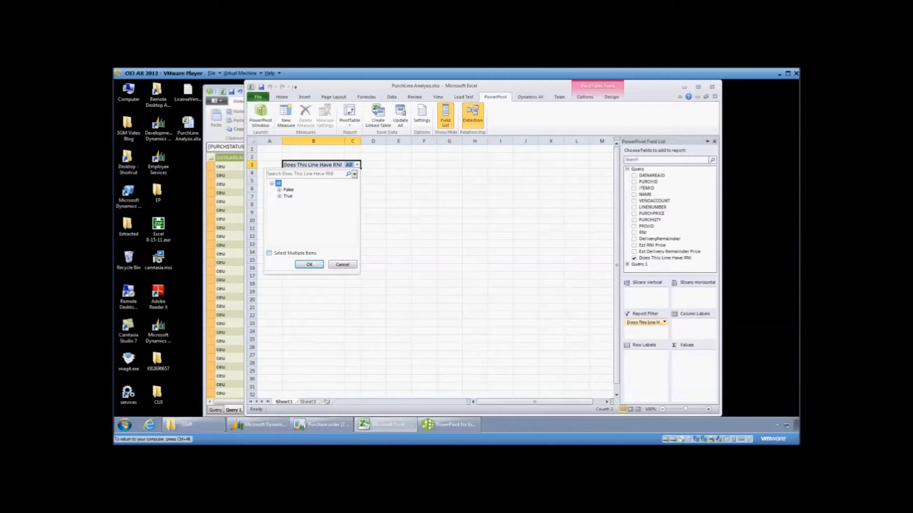
{"action": "left_click", "coordinate": [287, 196]}
{"action": "left_click", "coordinate": [309, 265]}
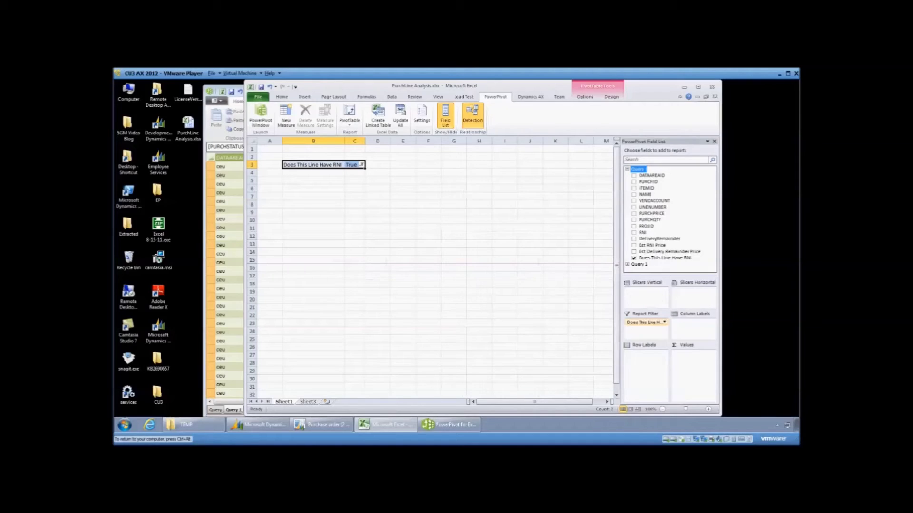
Add PURCHID as the row labels and Est RNI Price as the summed values of the PivotTable.
{"action": "left_click_drag", "start_coordinate": [647, 182], "coordinate": [646, 364]}
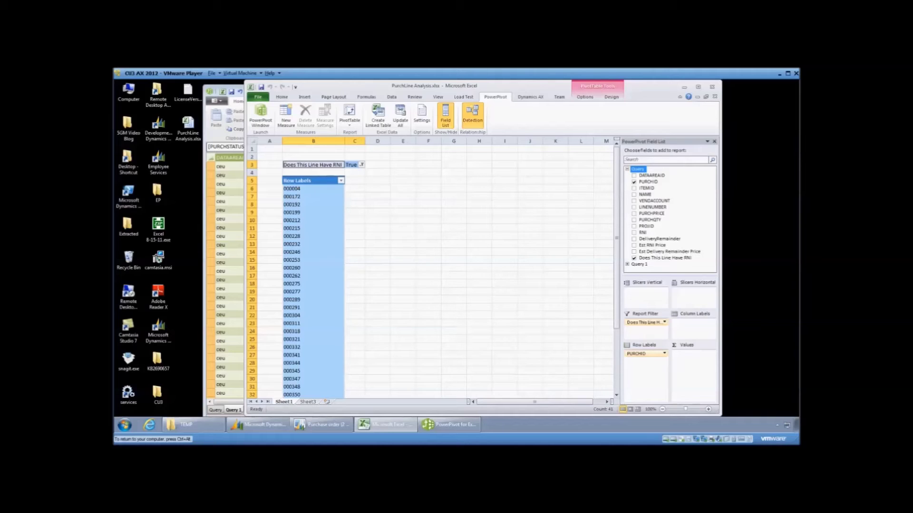
{"action": "left_click_drag", "start_coordinate": [652, 245], "coordinate": [694, 364]}
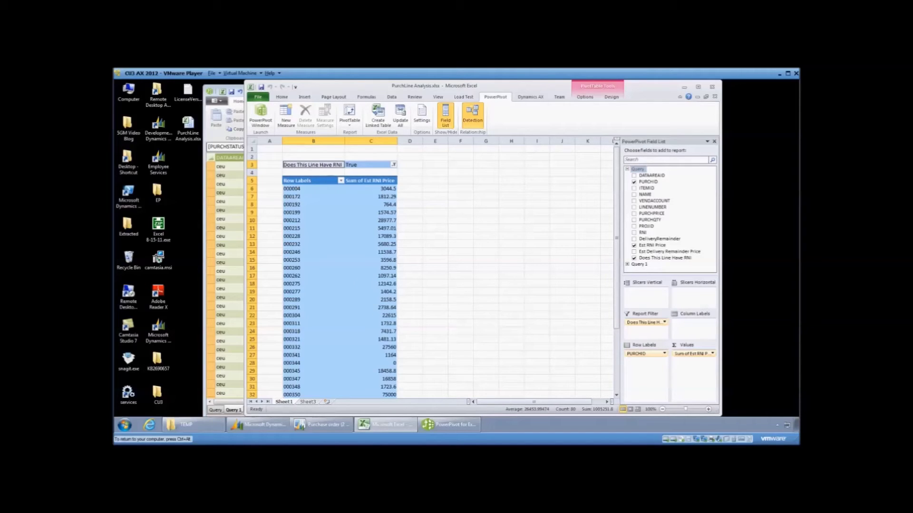
Add vertical slicers for DATAAREAID and ITEMID and a horizontal slicer for VENDACCOUNT.
{"action": "left_click_drag", "start_coordinate": [654, 200], "coordinate": [646, 296]}
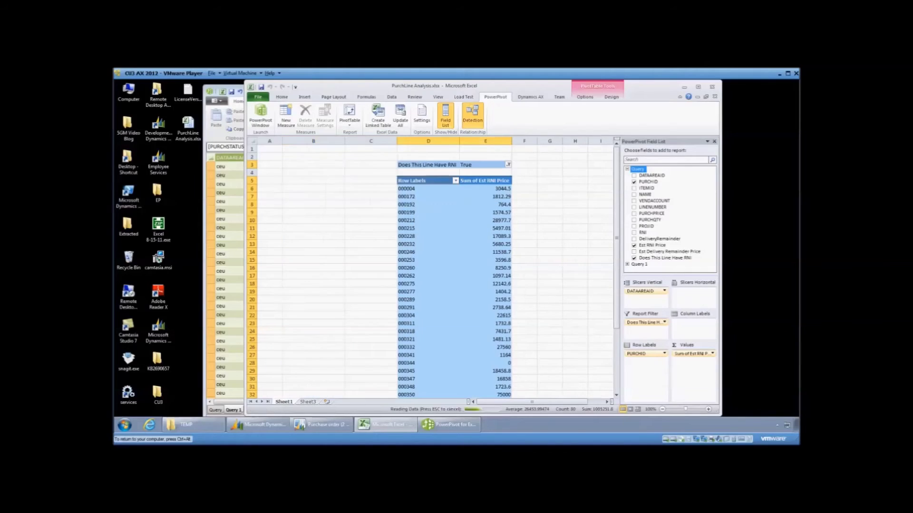
{"action": "left_click_drag", "start_coordinate": [646, 188], "coordinate": [646, 298]}
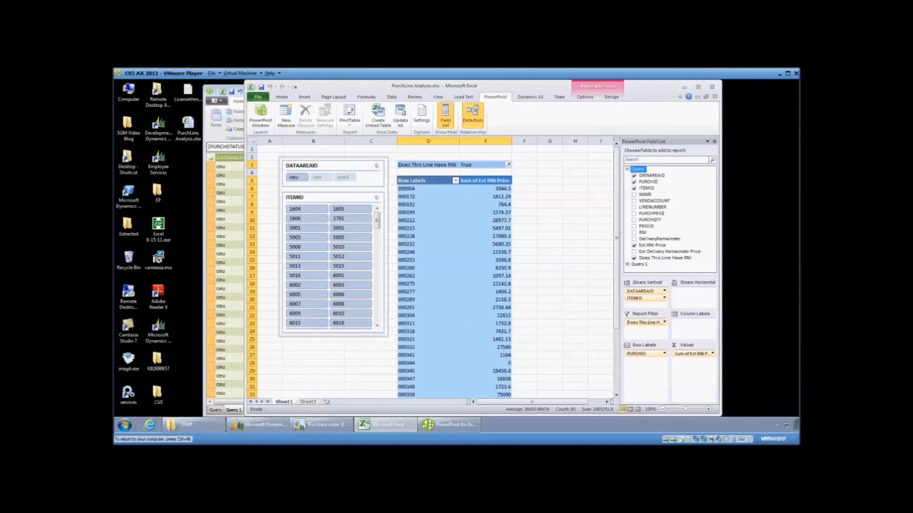
{"action": "left_click_drag", "start_coordinate": [654, 201], "coordinate": [693, 292]}
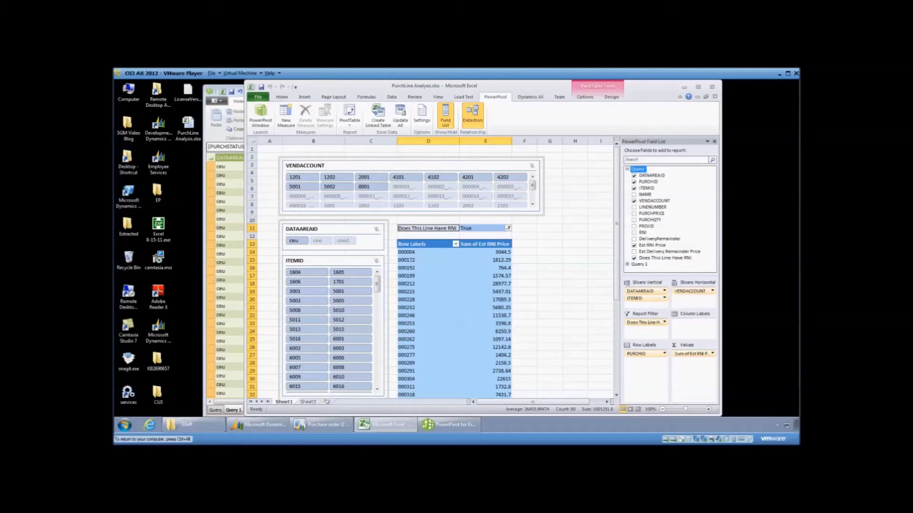
Try filtering the PivotTable to item 1604 with the ITEMID slicer.
{"action": "left_click", "coordinate": [555, 331]}
{"action": "left_click", "coordinate": [306, 291]}
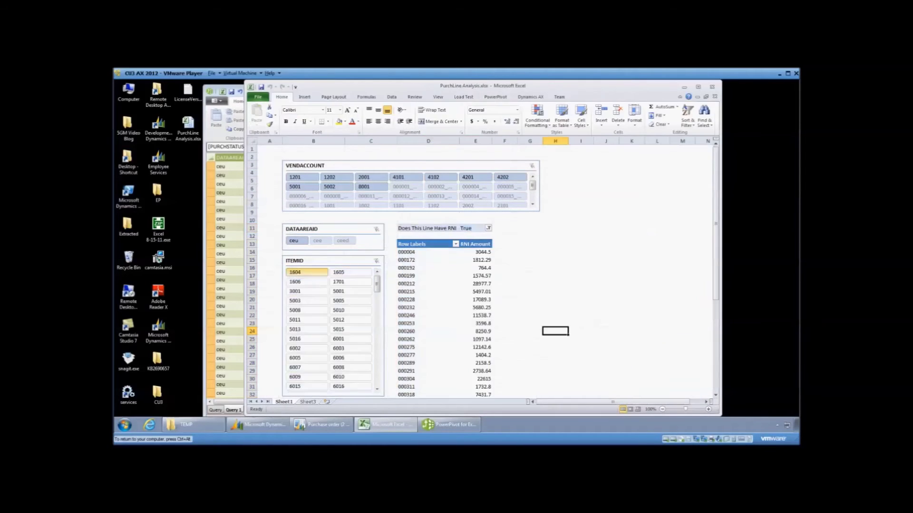
{"action": "left_click", "coordinate": [351, 291]}
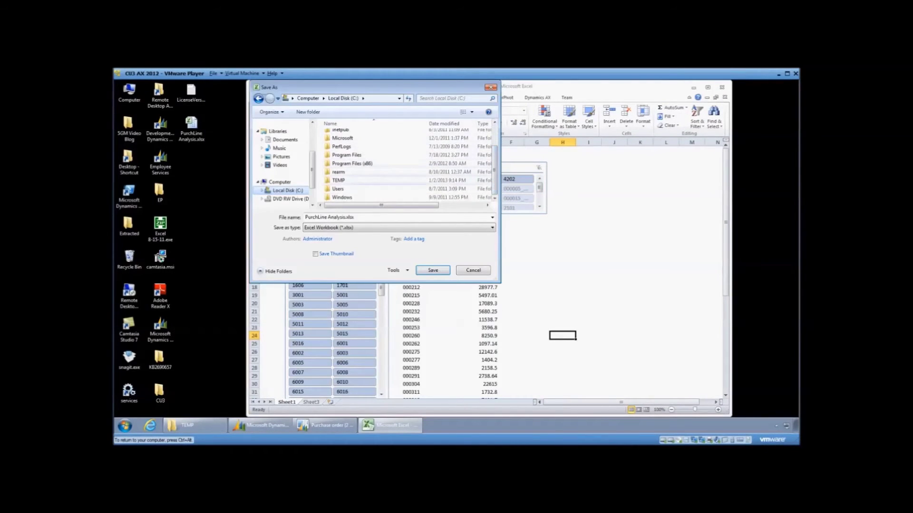
Save the workbook as PurchLine Analysis Role Center in the TEMP folder on drive C.
{"action": "left_click", "coordinate": [345, 218]}
{"action": "left_click", "coordinate": [344, 217]}
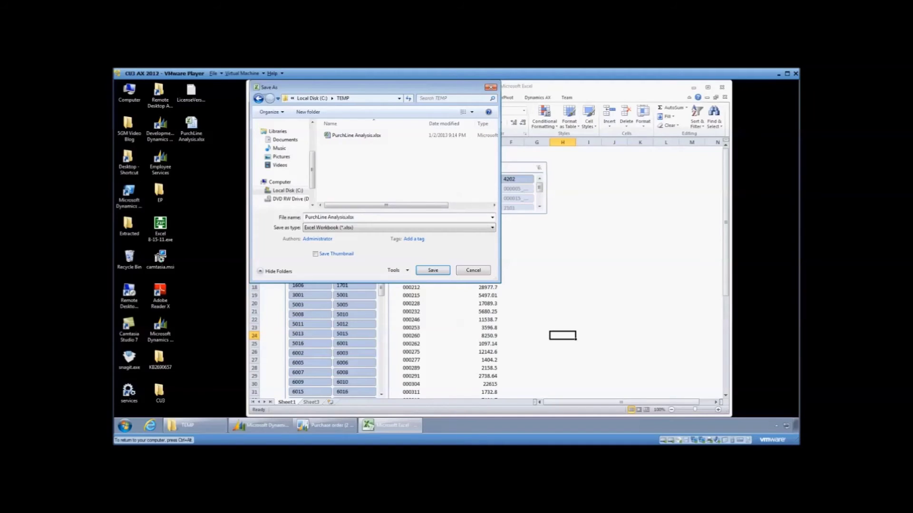
{"action": "type", "text": "Role Center"}
{"action": "left_click", "coordinate": [432, 271]}
Open the Dynamics AX Role center page in Internet Explorer and put the page into edit mode.
{"action": "left_click", "coordinate": [124, 426]}
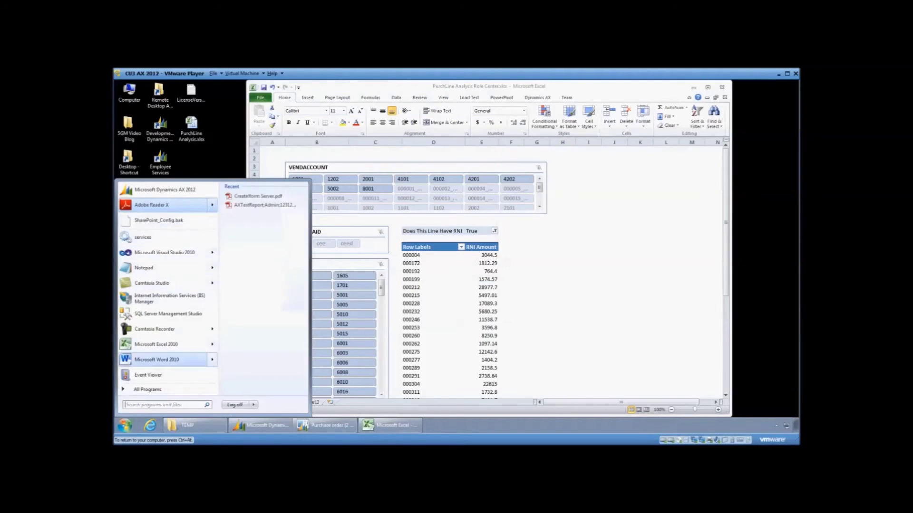
{"action": "left_click", "coordinate": [150, 426]}
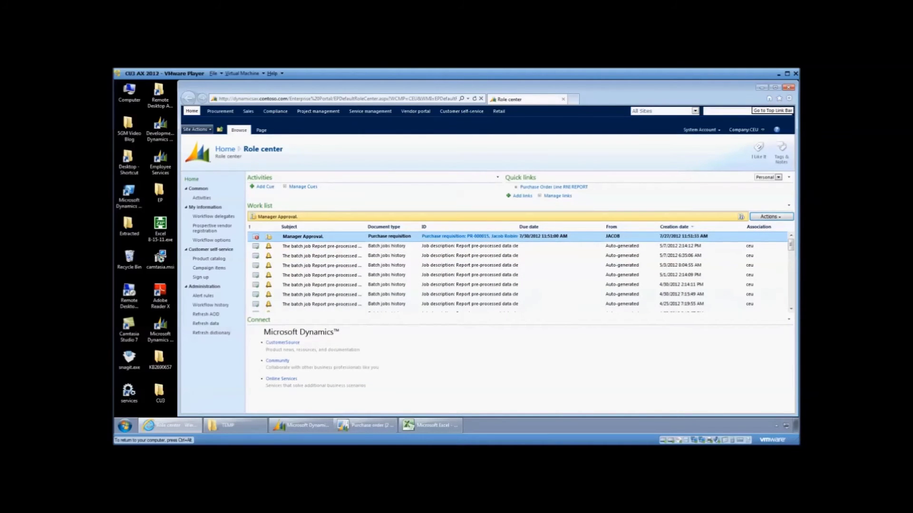
{"action": "left_click", "coordinate": [196, 130]}
{"action": "left_click", "coordinate": [224, 144]}
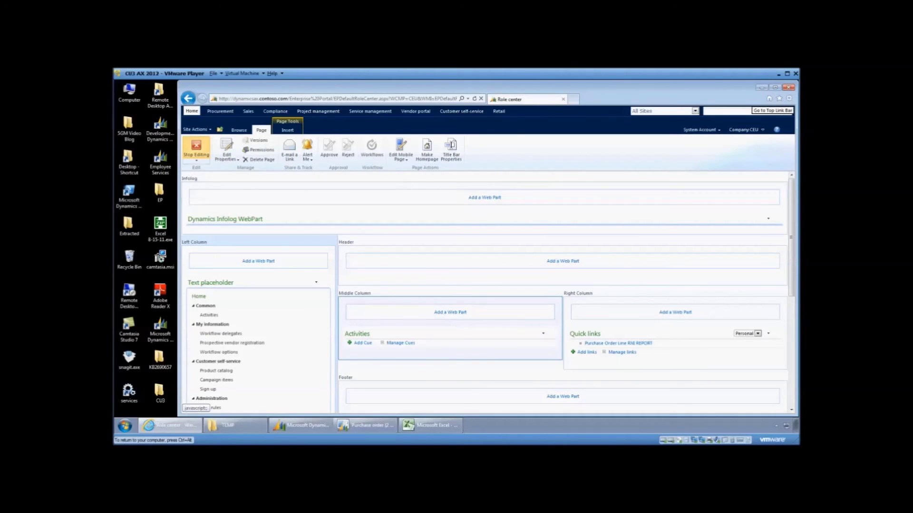
Upload PurchLine Analysis Role Center.xlsx from the TEMP folder on drive C to the site's Shared Documents library.
{"action": "left_click", "coordinate": [198, 129]}
{"action": "left_click", "coordinate": [223, 237]}
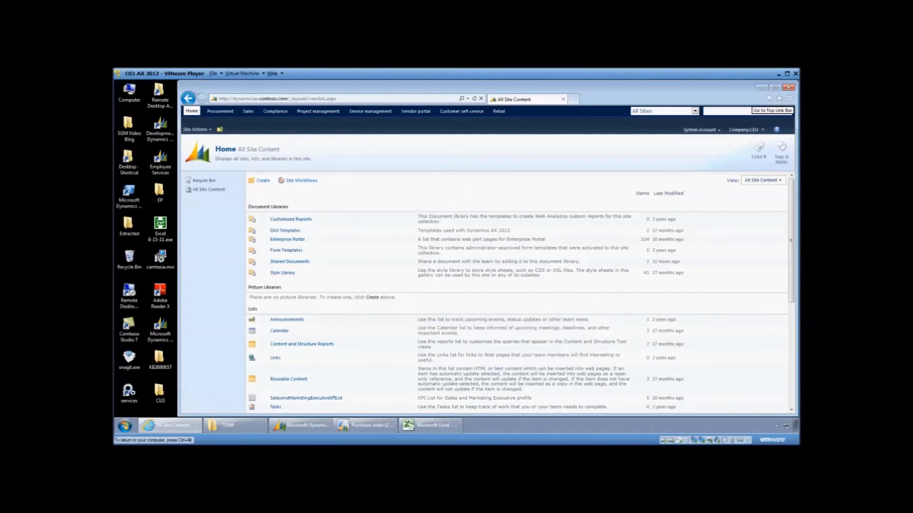
{"action": "left_click", "coordinate": [289, 262]}
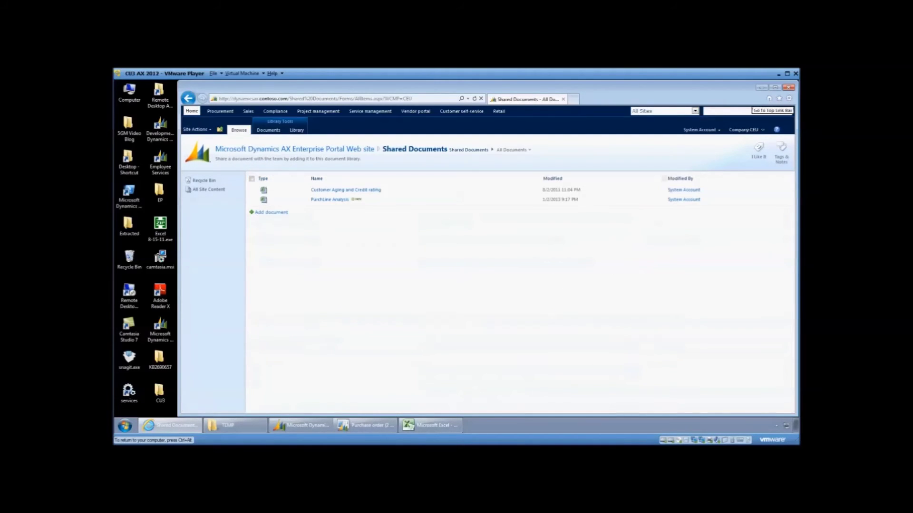
{"action": "left_click", "coordinate": [271, 212]}
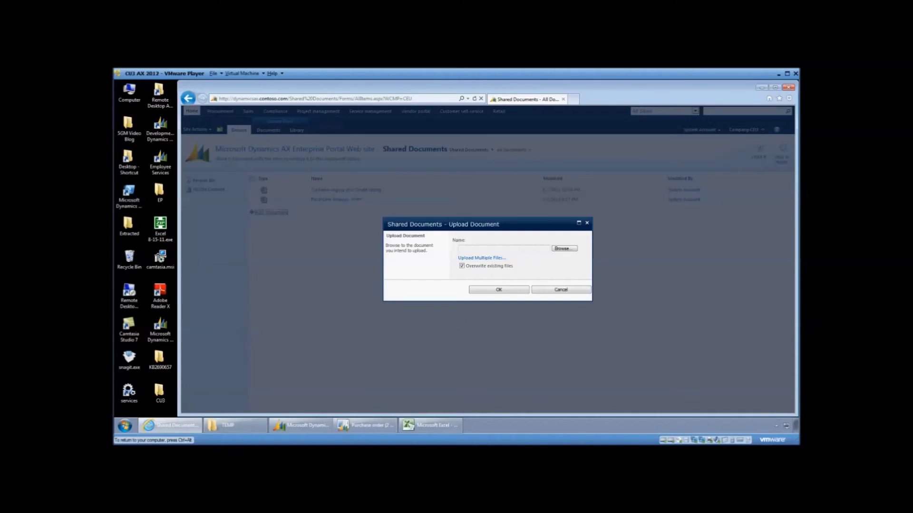
{"action": "left_click", "coordinate": [564, 248]}
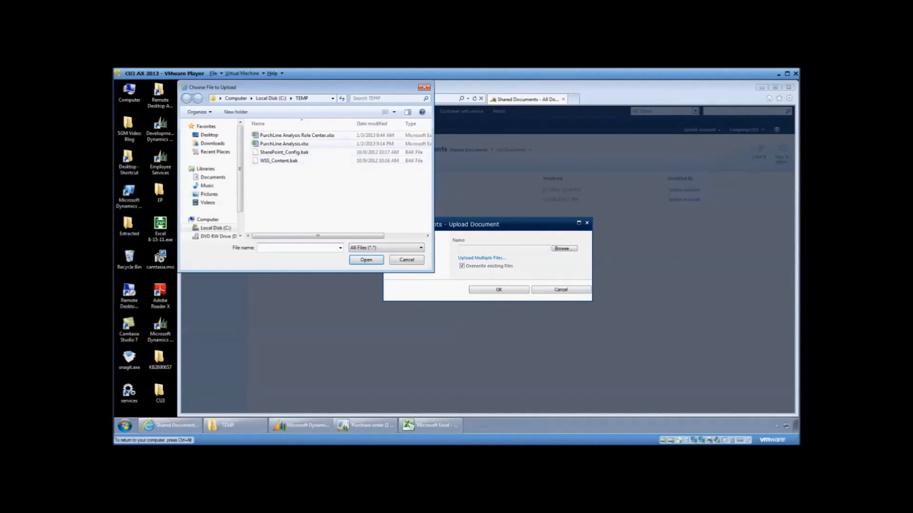
{"action": "double_click", "coordinate": [296, 135]}
{"action": "left_click", "coordinate": [498, 290]}
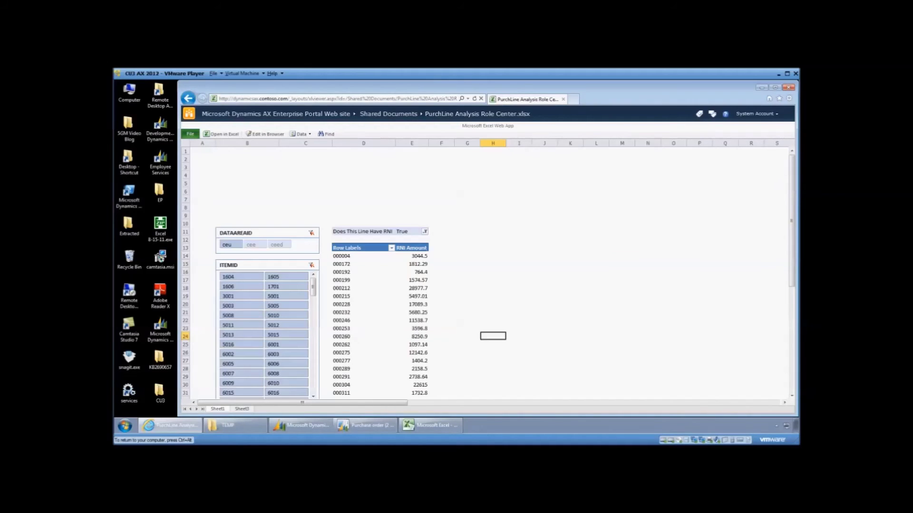
Look over the uploaded workbook in the browser, copy its web address and return to the Role center page.
{"action": "scroll", "coordinate": [485, 273], "scroll_direction": "down", "scroll_amount": 8}
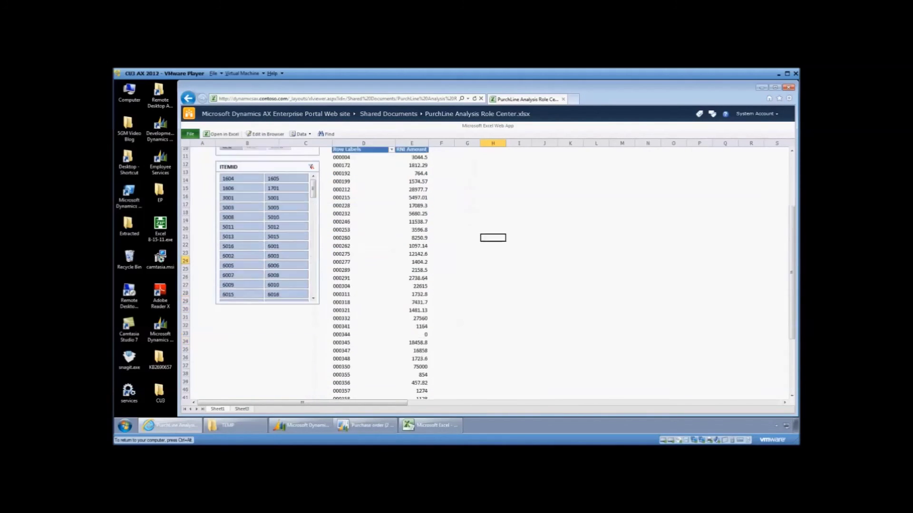
{"action": "scroll", "coordinate": [485, 274], "scroll_direction": "up", "scroll_amount": 8}
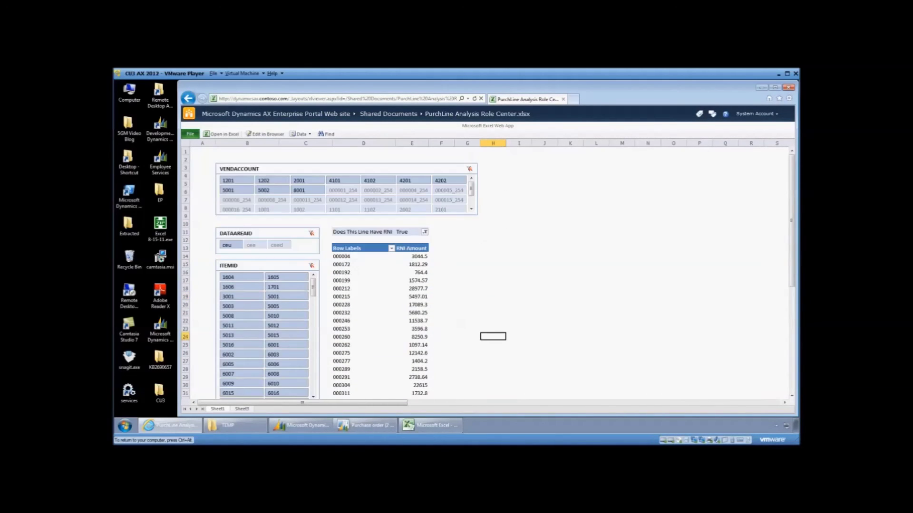
{"action": "left_click", "coordinate": [338, 99]}
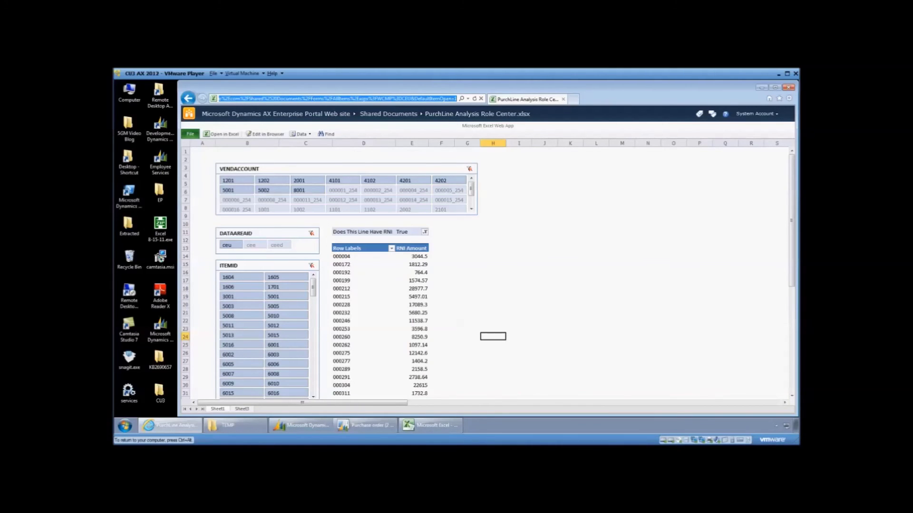
{"action": "right_click", "coordinate": [440, 100]}
{"action": "left_click", "coordinate": [460, 126]}
{"action": "left_click", "coordinate": [188, 99]}
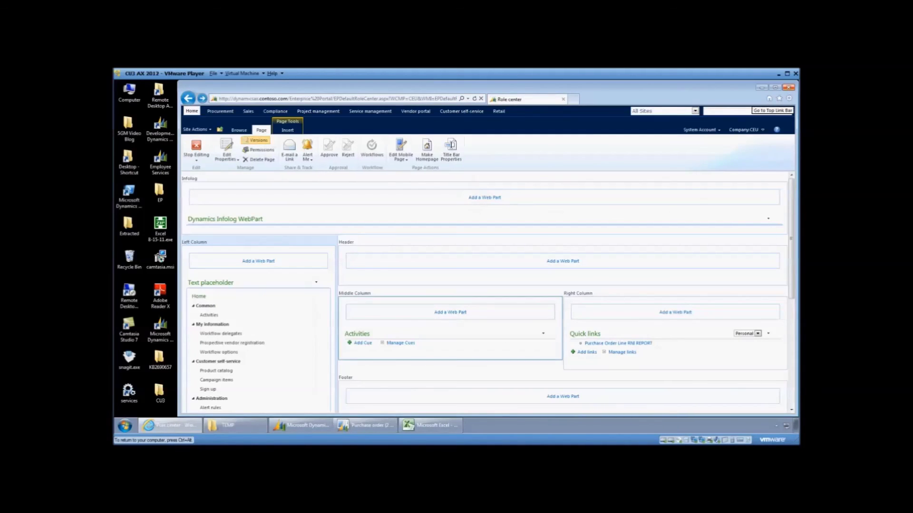
Add a quick link titled PurchAnalysis Role Center that uses the copied workbook URL, and stop editing the page.
{"action": "left_click", "coordinate": [586, 352]}
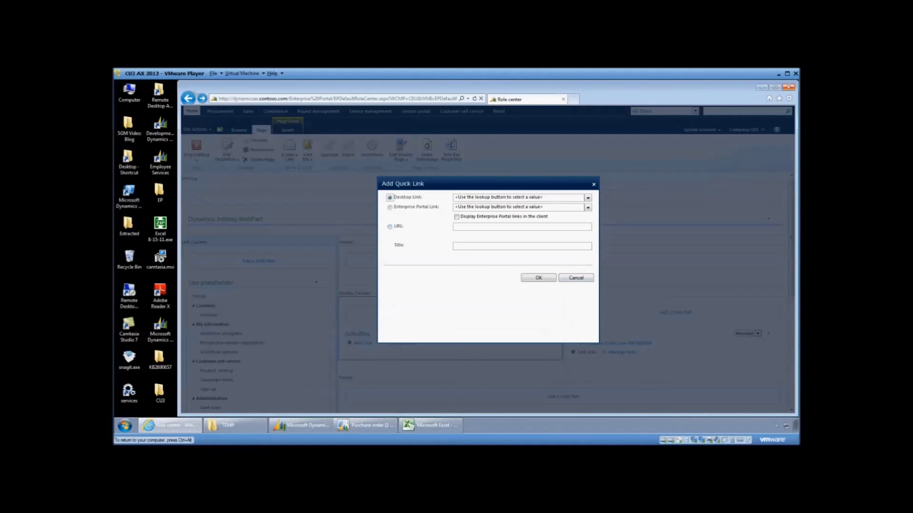
{"action": "left_click", "coordinate": [389, 227]}
{"action": "left_click", "coordinate": [522, 227]}
{"action": "key", "text": "ctrl+v"}
{"action": "left_click", "coordinate": [538, 277]}
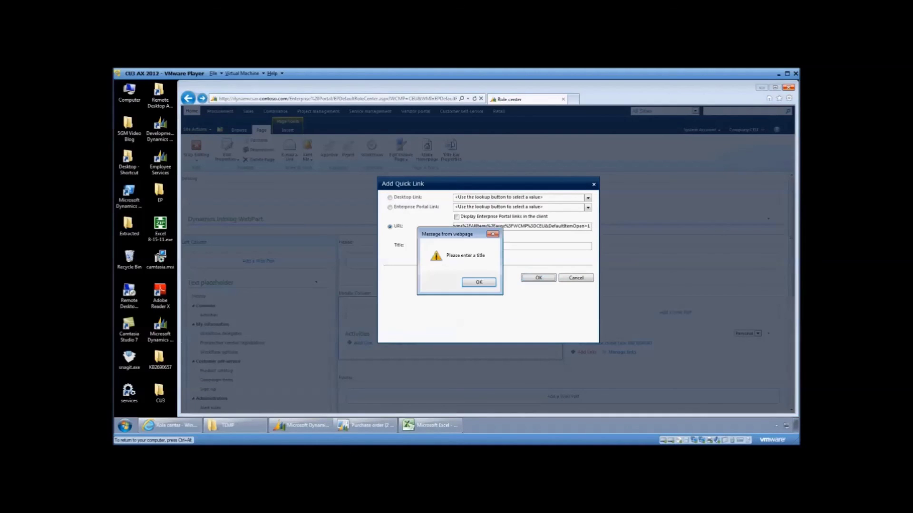
{"action": "left_click", "coordinate": [479, 283]}
{"action": "left_click", "coordinate": [522, 247]}
{"action": "type", "text": "P"}
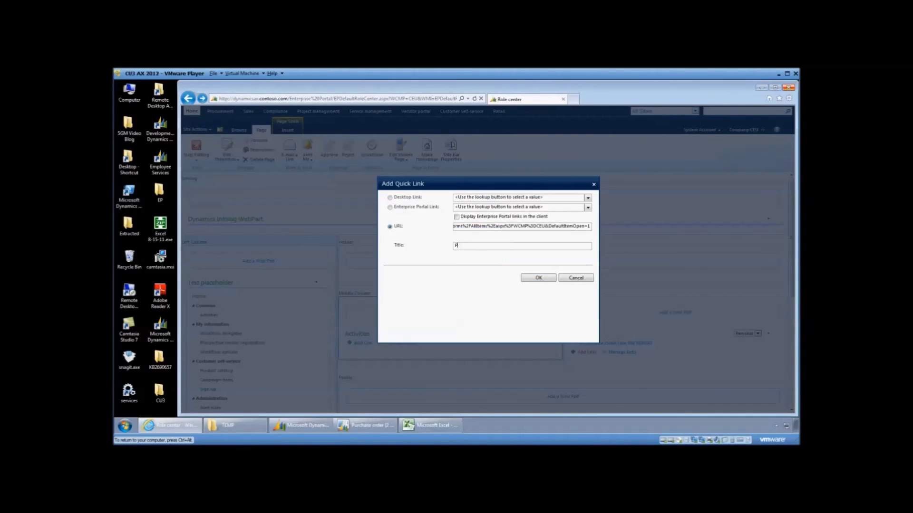
{"action": "type", "text": "urchAnalysis Role Center"}
{"action": "key", "text": "Return"}
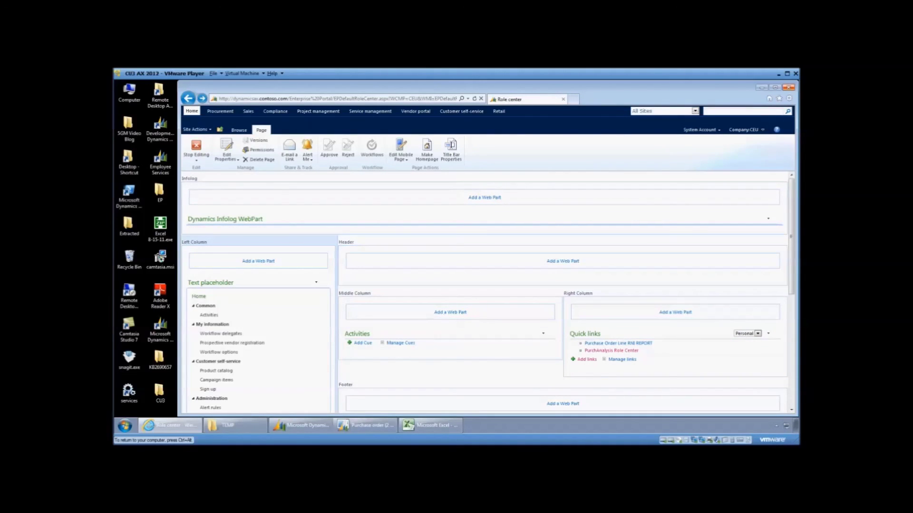
{"action": "left_click", "coordinate": [196, 148]}
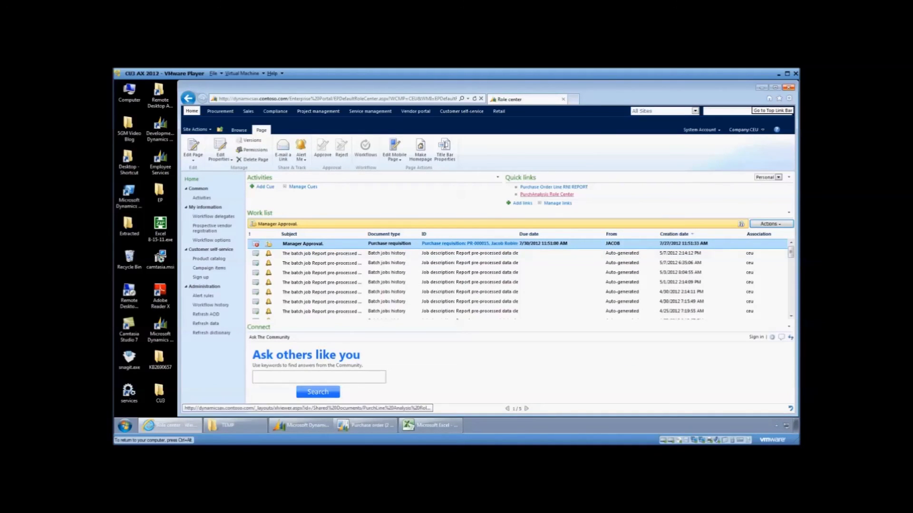
Open the workbook through the PurchAnalysis Role Center quick link and filter it to item 1604 with the ITEMID slicer.
{"action": "left_click", "coordinate": [547, 194]}
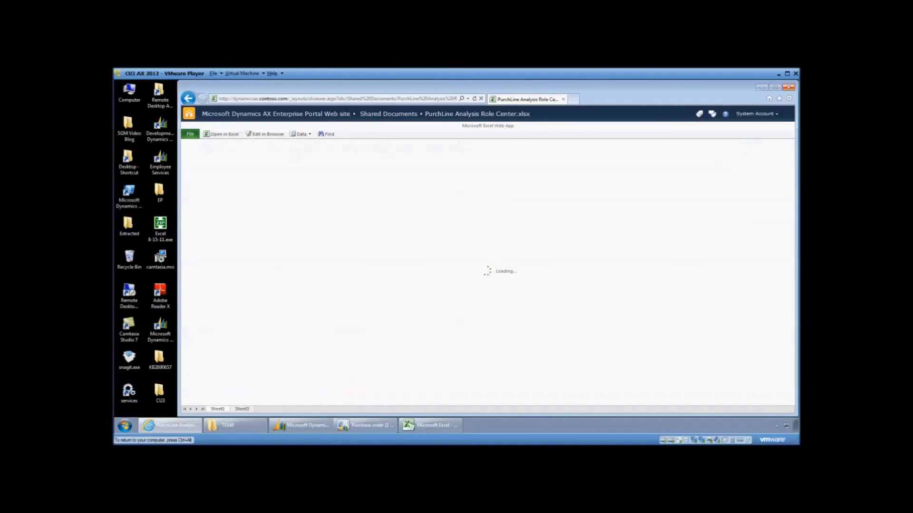
{"action": "left_click", "coordinate": [241, 277]}
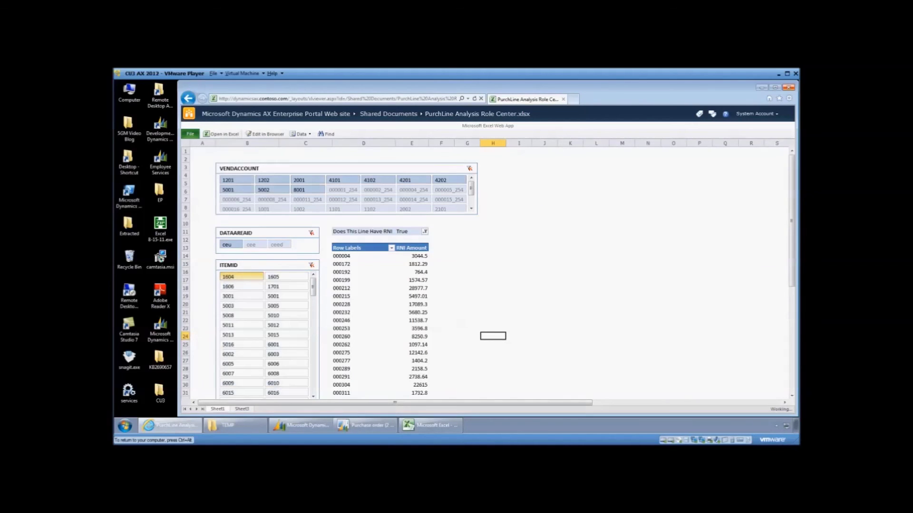